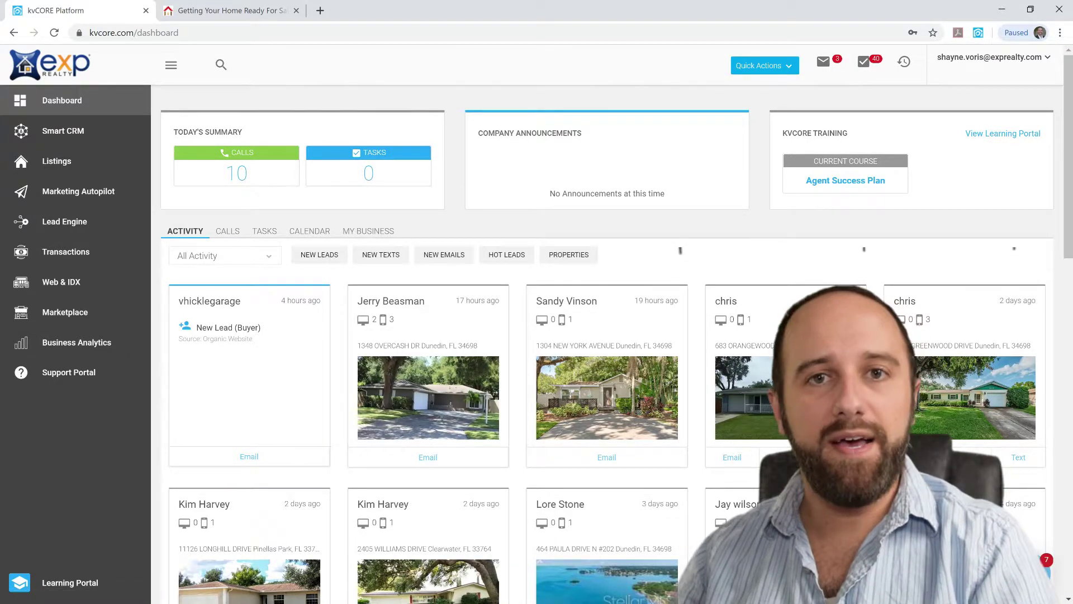
# Open checklist2.pdf from the Documents folder in File Explorer
pyautogui.press('super')
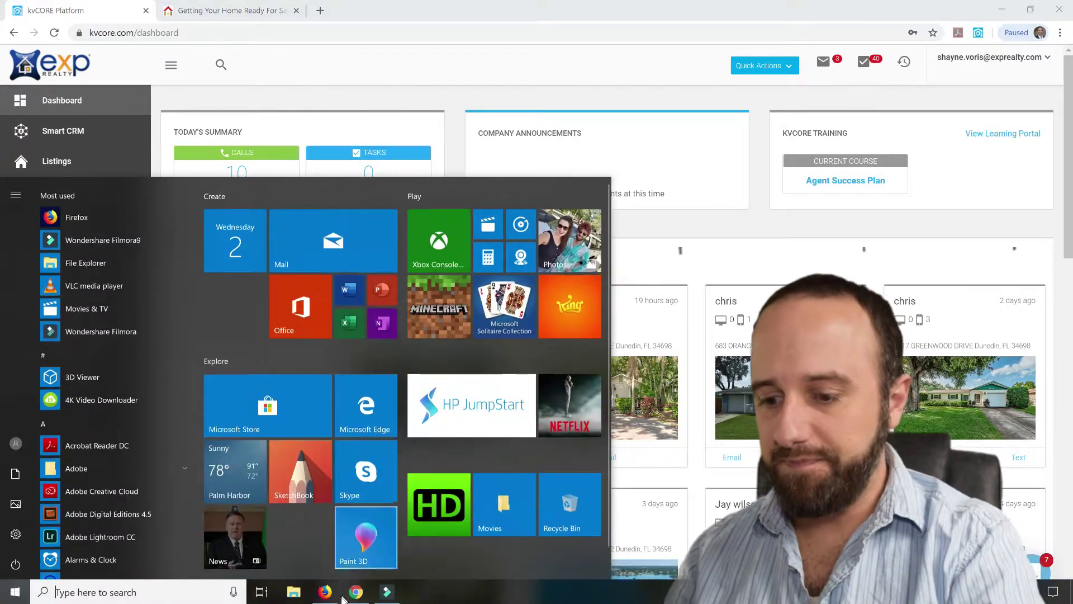
pyautogui.click(294, 591)
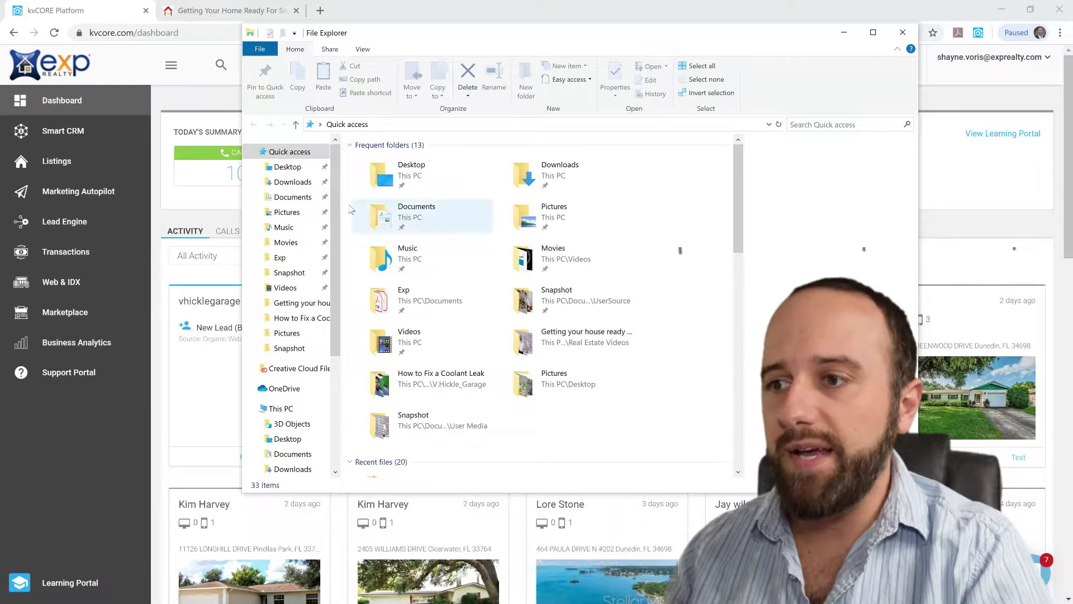
pyautogui.click(295, 197)
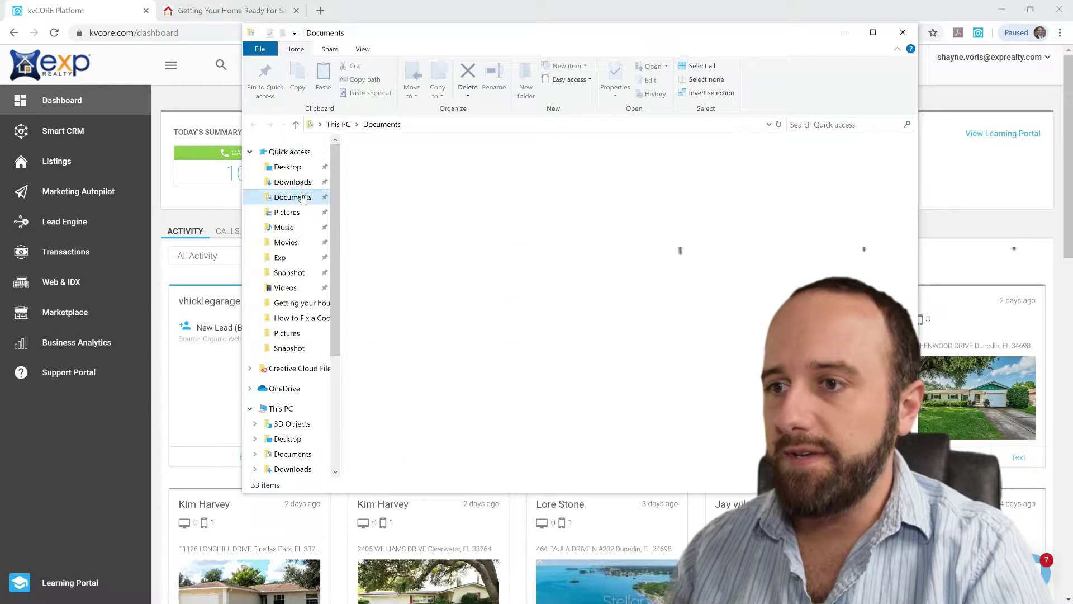
pyautogui.click(459, 163)
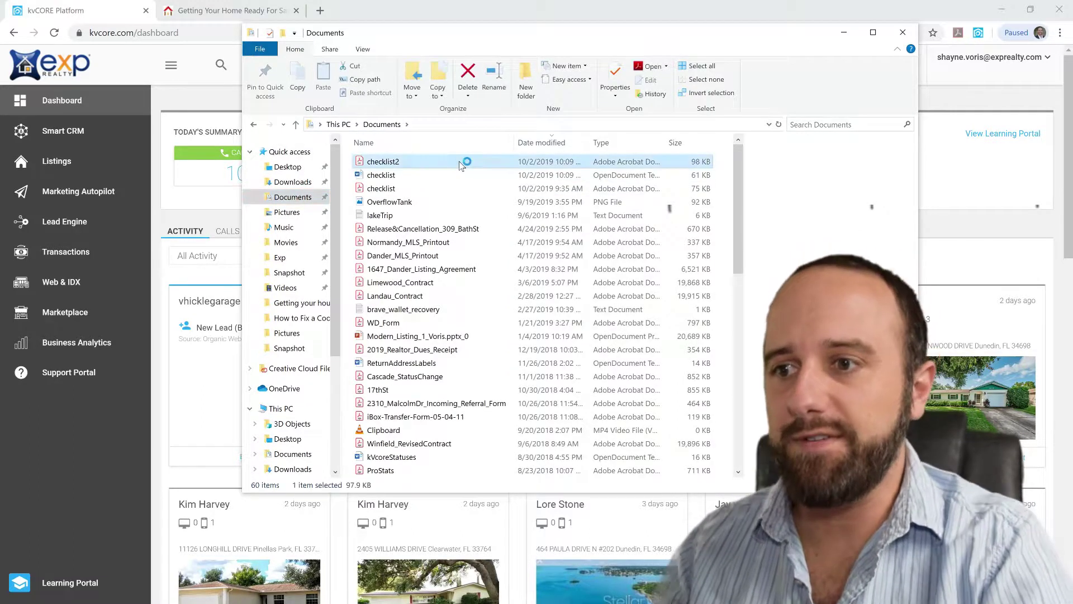
pyautogui.doubleClick(459, 162)
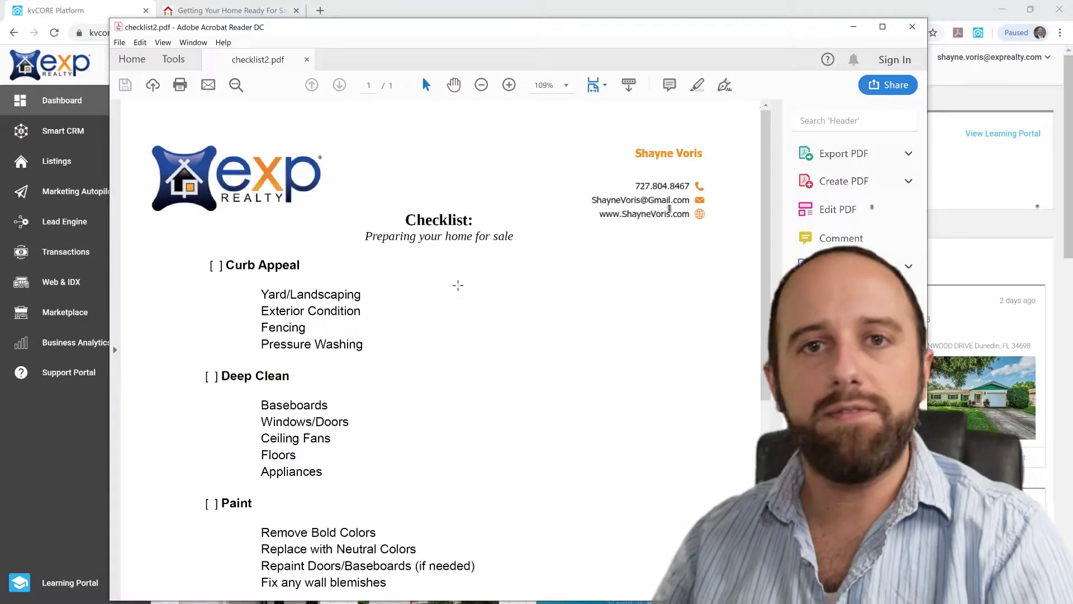
# Scroll through the 'Preparing your home for sale' checklist in Acrobat Reader
pyautogui.scroll(-5, 450, 302)
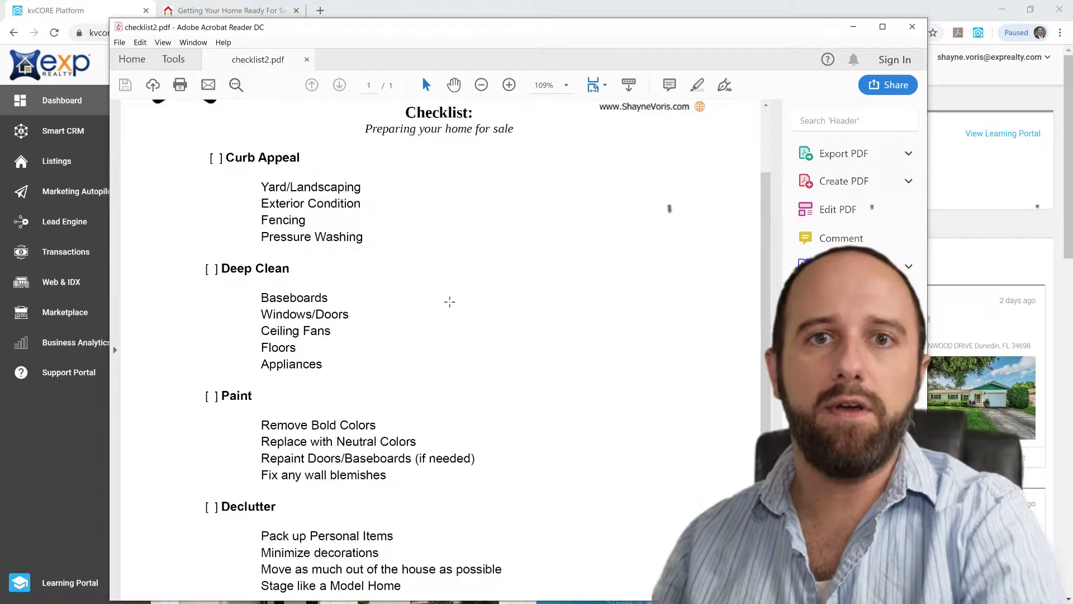
pyautogui.scroll(-4, 461, 305)
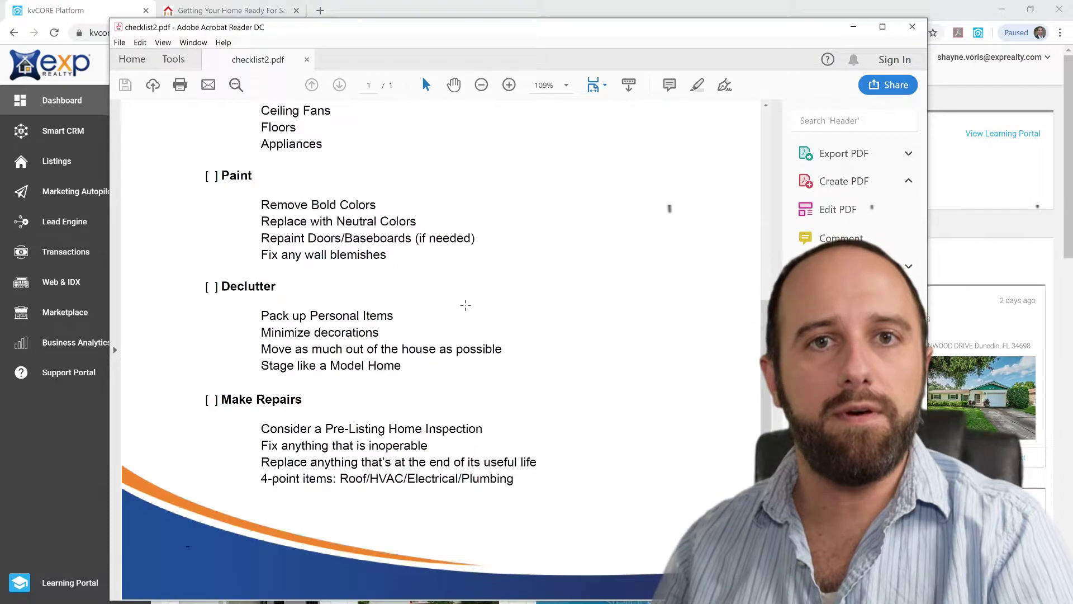
pyautogui.scroll(1, 468, 305)
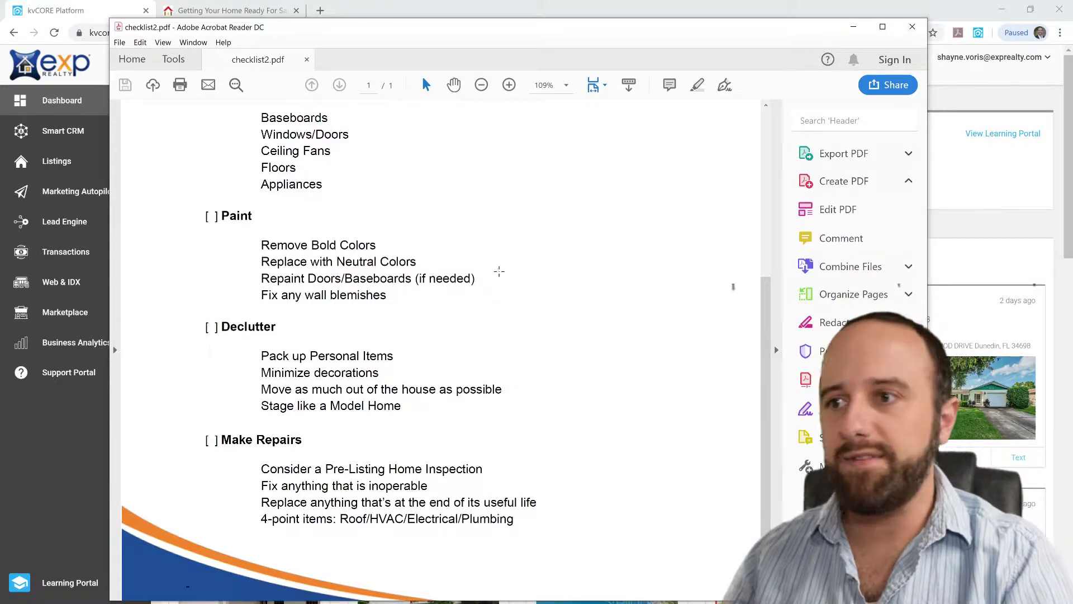
pyautogui.scroll(5, 496, 271)
# Close the checklist and start a new Lead Engine landing page on the agent's domain
pyautogui.click(911, 27)
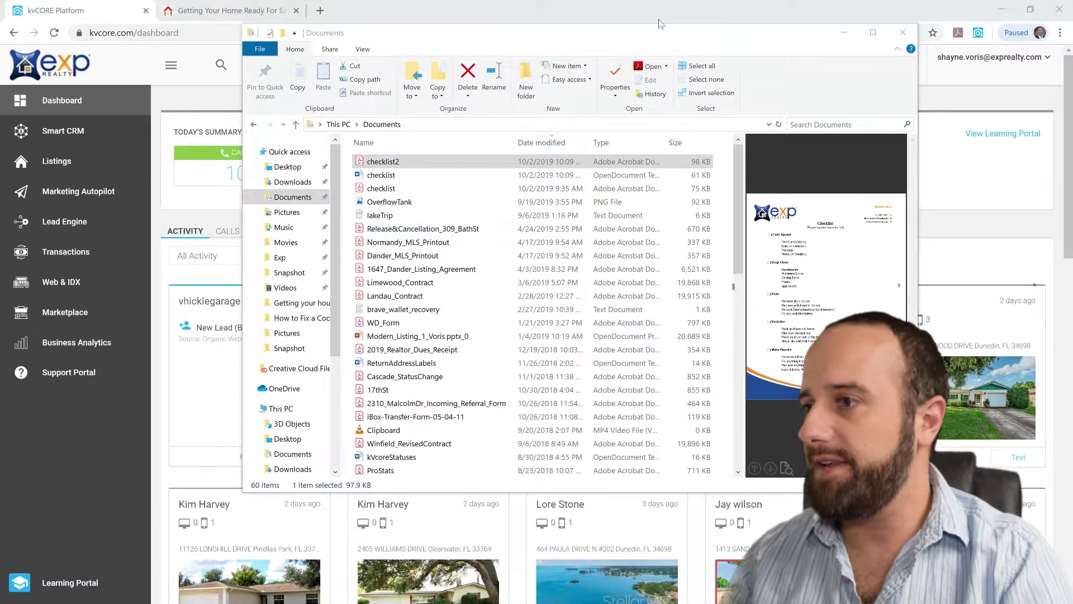
pyautogui.click(836, 32)
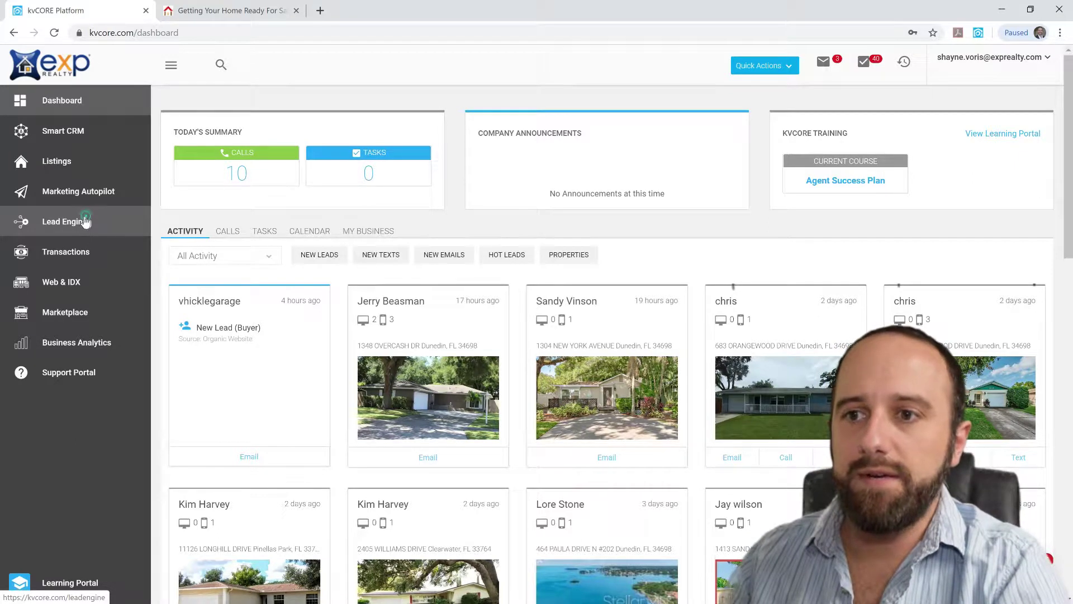
pyautogui.click(85, 221)
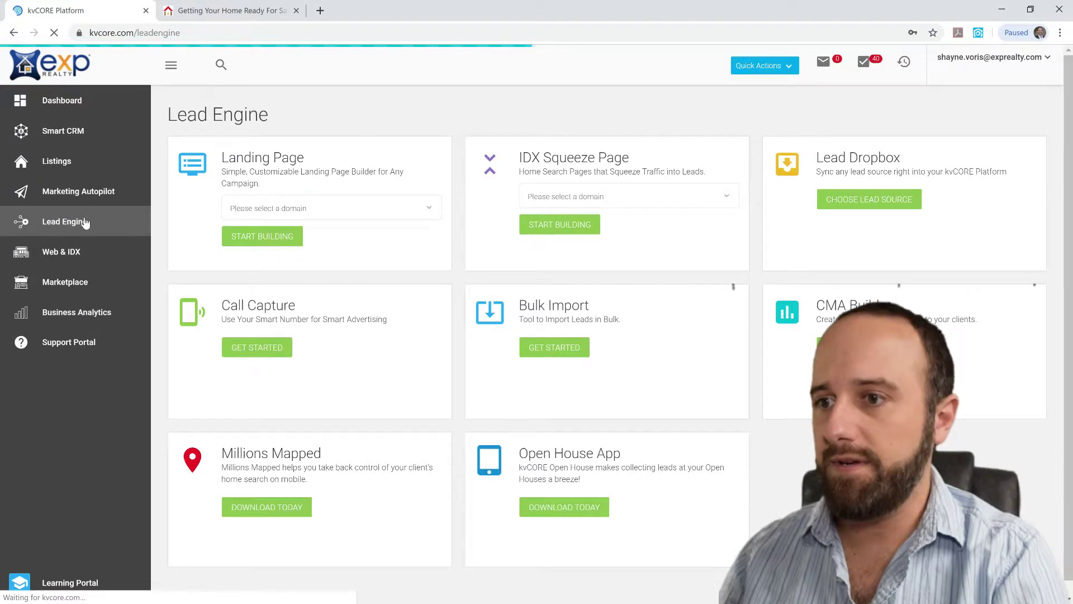
pyautogui.click(360, 212)
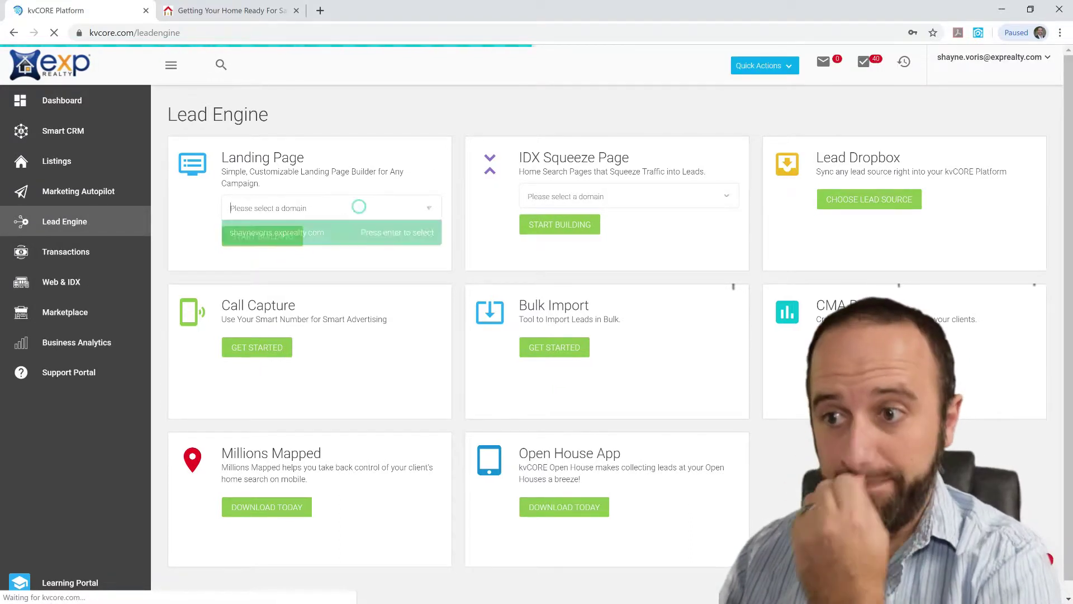
pyautogui.click(296, 238)
pyautogui.click(249, 240)
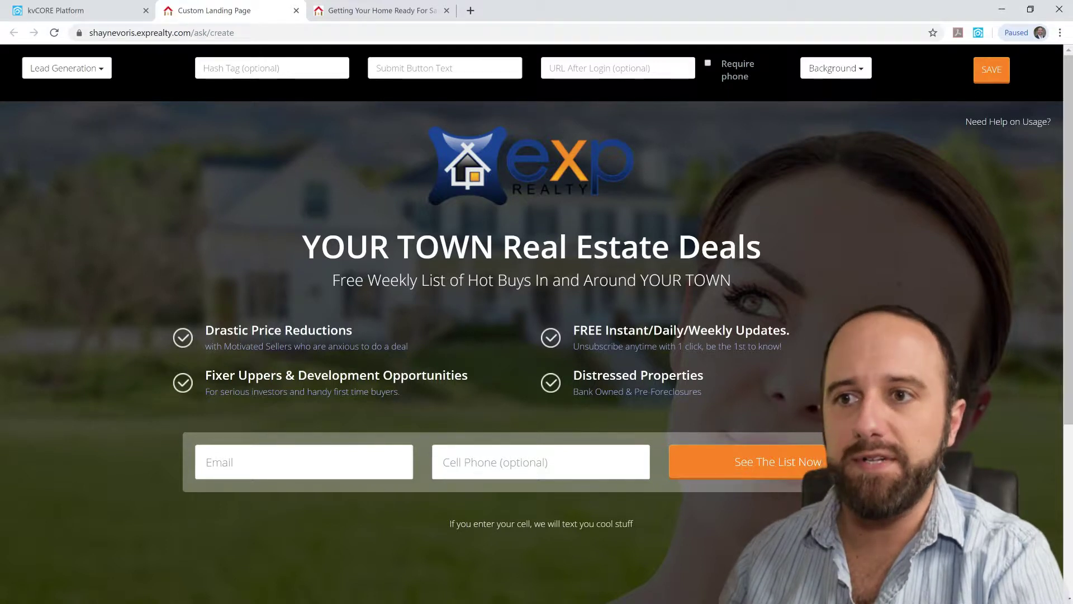
# Switch the page type to Video + Lead and pause the 'Kunversion - An Insider's View' video
pyautogui.click(78, 68)
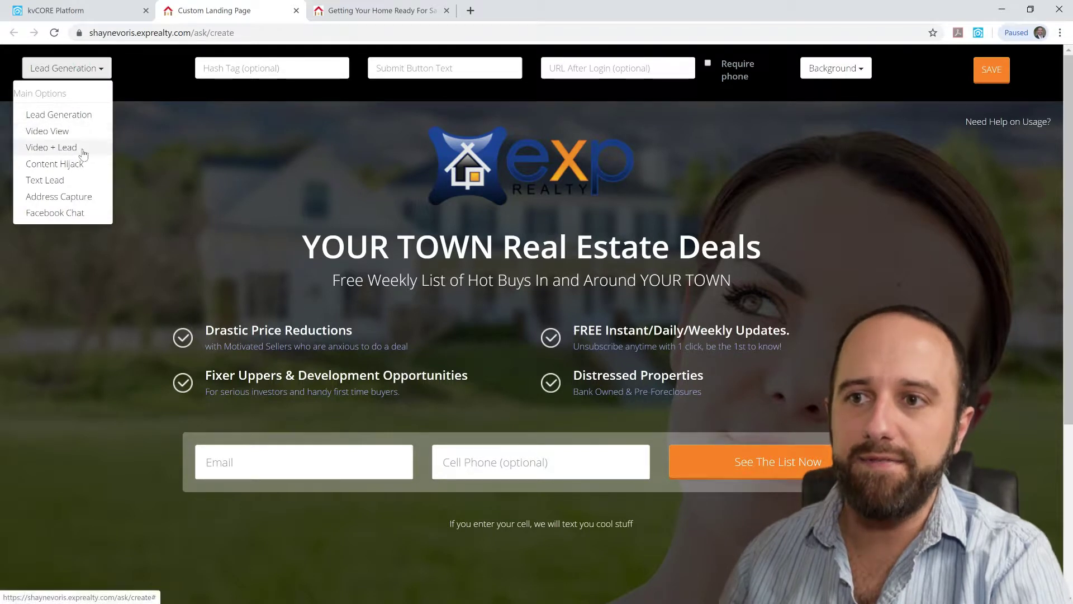
pyautogui.click(52, 147)
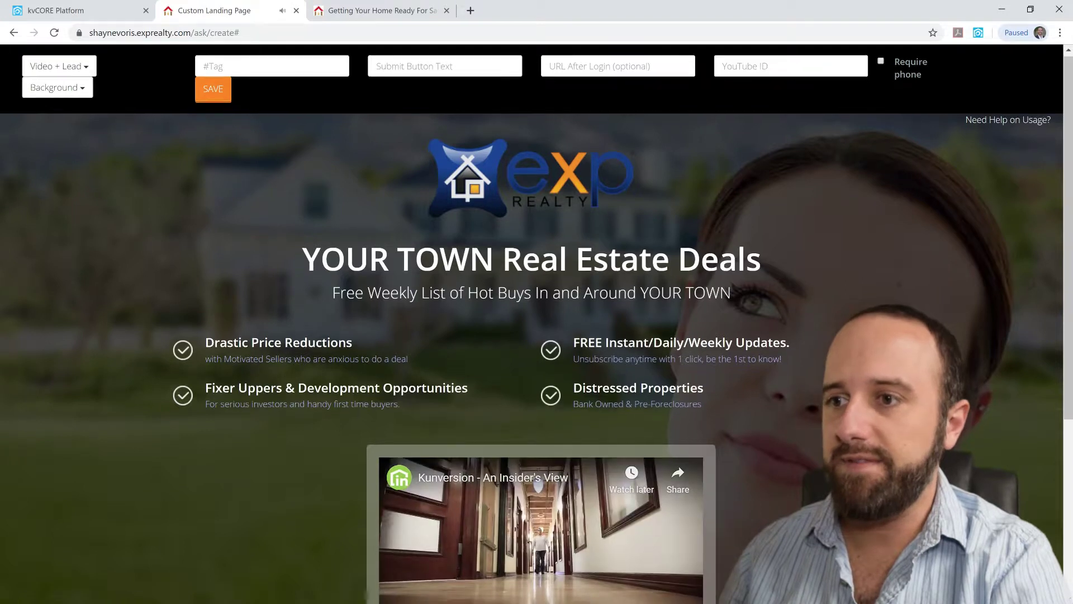
pyautogui.scroll(-3, 407, 454)
pyautogui.click(401, 444)
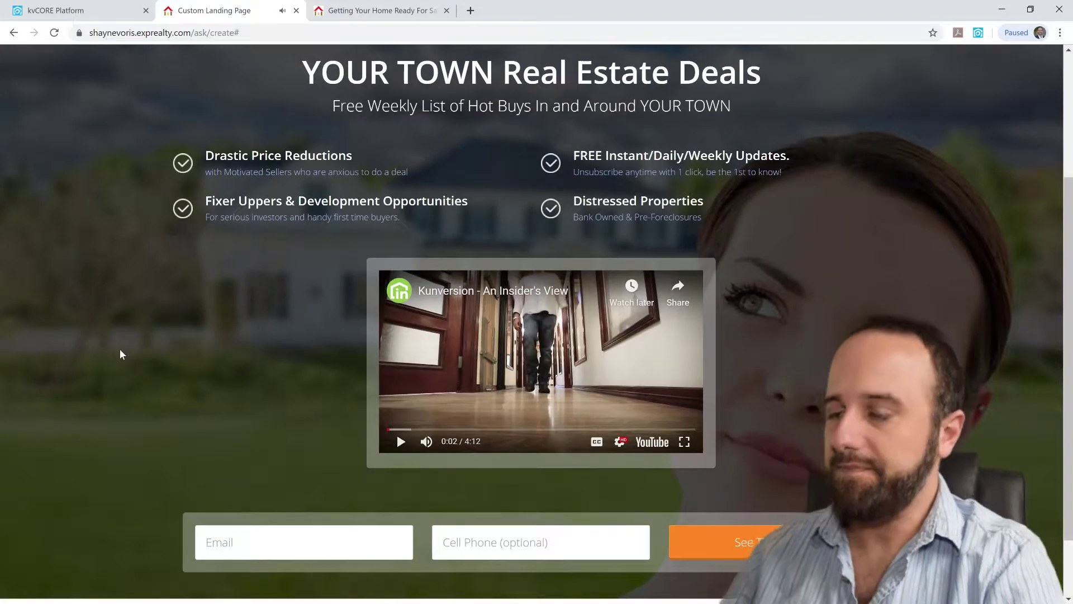
pyautogui.scroll(1, 119, 347)
pyautogui.scroll(2, 129, 272)
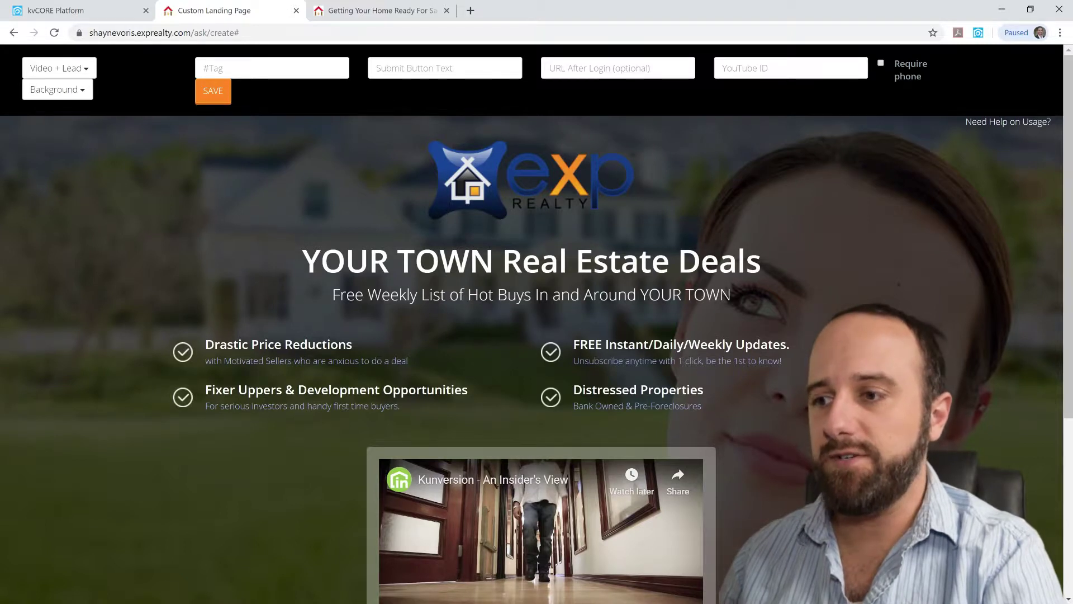
pyautogui.scroll(-1, 605, 379)
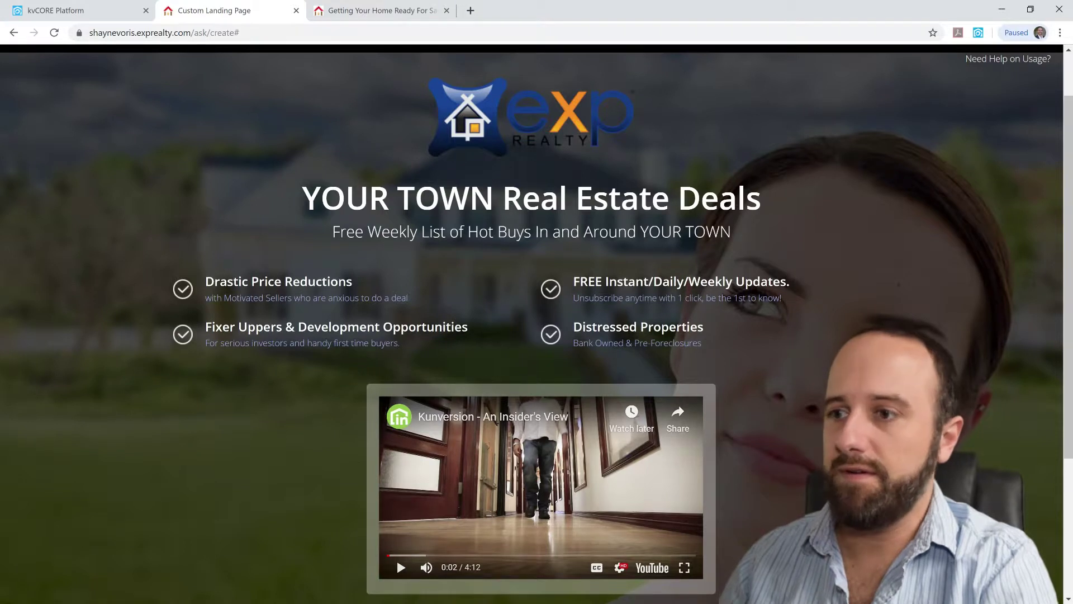
pyautogui.scroll(1, 397, 558)
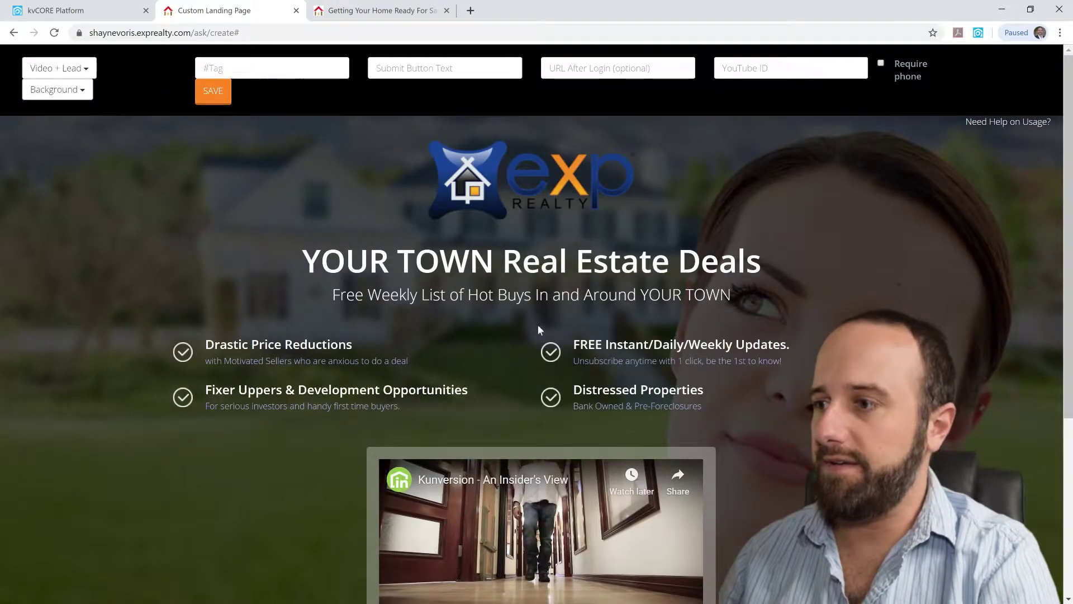
# Replace the 'YOUR TOWN Real Estate Deals' headline with 'Getting Your Home Ready to Sell'
pyautogui.click(522, 260)
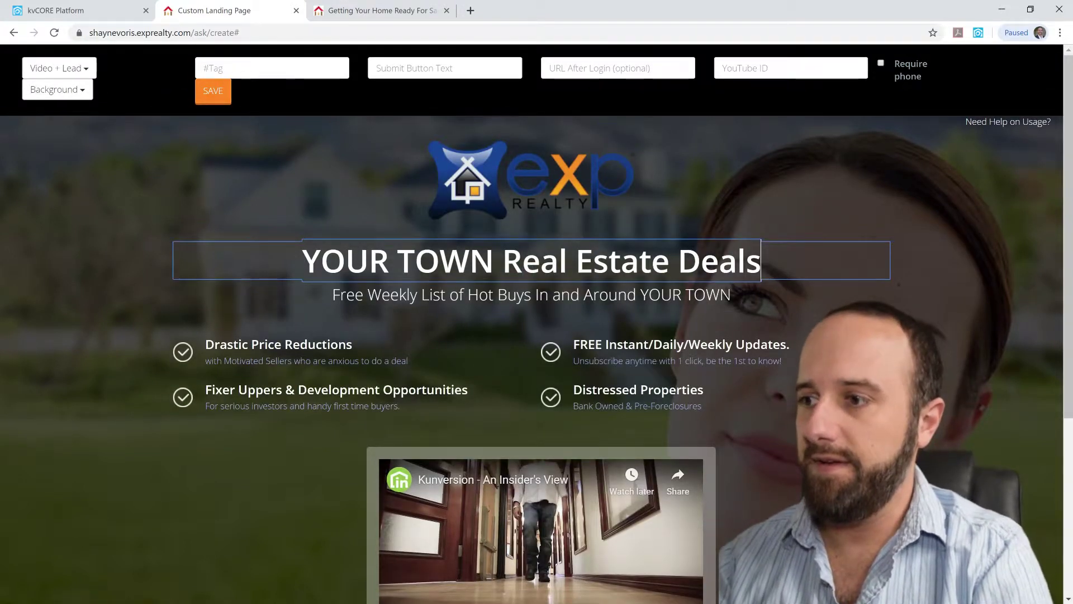
pyautogui.press('BackSpace')
pyautogui.press('BackSpace')
pyautogui.press('BackSpace')
pyautogui.press('BackSpace')
pyautogui.press('BackSpace')
pyautogui.press('BackSpace')
pyautogui.press('BackSpace')
pyautogui.press('BackSpace')
pyautogui.press('BackSpace')
pyautogui.press('BackSpace')
pyautogui.press('BackSpace')
pyautogui.press('BackSpace')
pyautogui.press('BackSpace')
pyautogui.press('BackSpace')
pyautogui.press('BackSpace')
pyautogui.press('BackSpace')
pyautogui.press('BackSpace')
pyautogui.press('BackSpace')
pyautogui.press('BackSpace')
pyautogui.press('BackSpace')
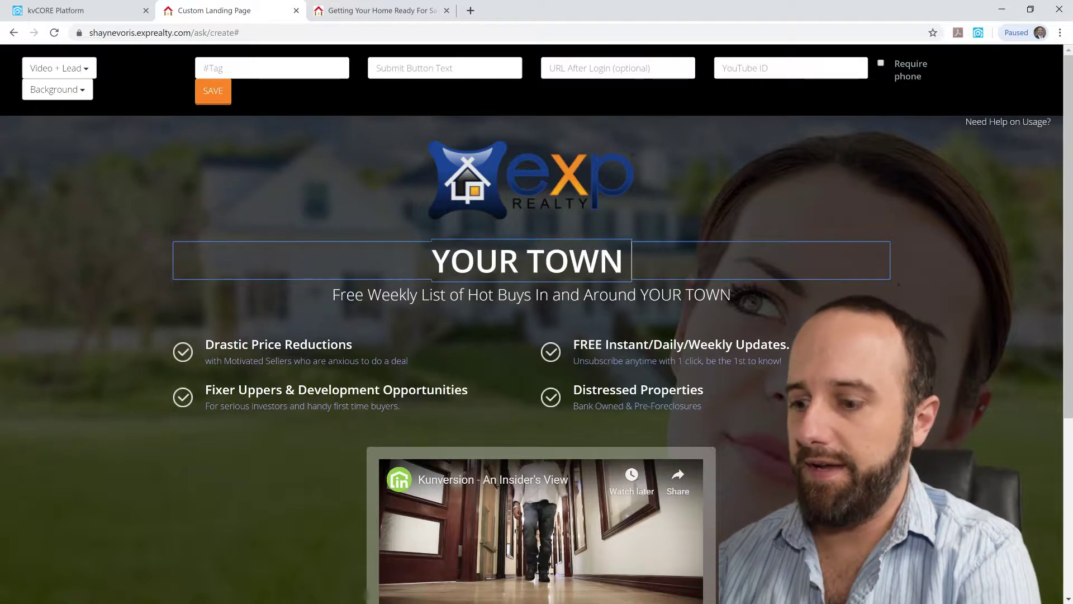
pyautogui.press('BackSpace')
pyautogui.press('BackSpace')
pyautogui.press('BackSpace')
pyautogui.press('BackSpace')
pyautogui.press('BackSpace')
pyautogui.press('BackSpace')
pyautogui.press('BackSpace')
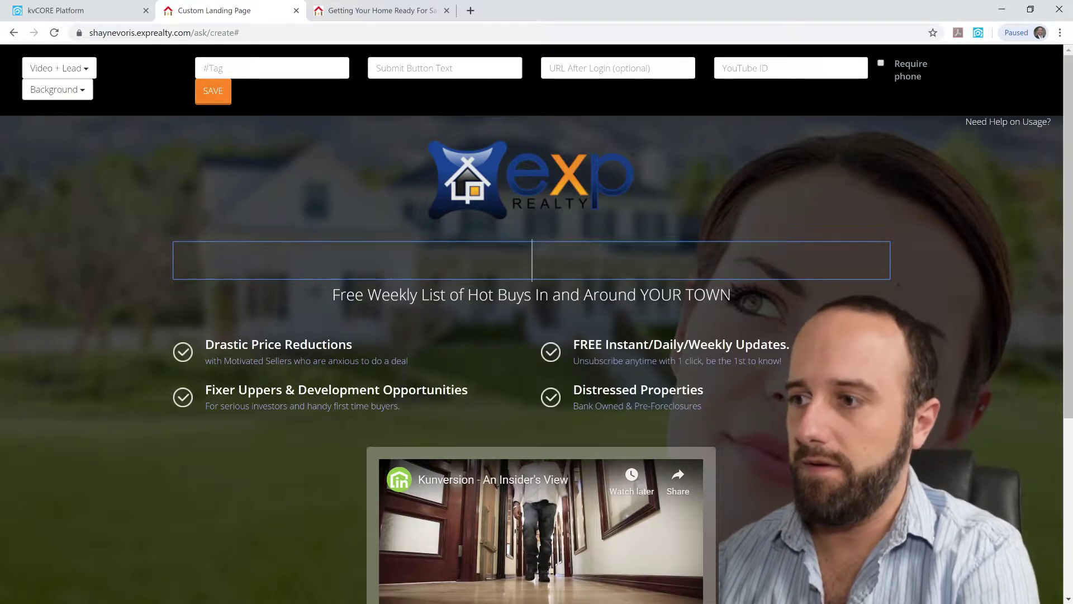
pyautogui.write('Getting your')
pyautogui.press('BackSpace')
pyautogui.press('BackSpace')
pyautogui.press('BackSpace')
pyautogui.press('BackSpace')
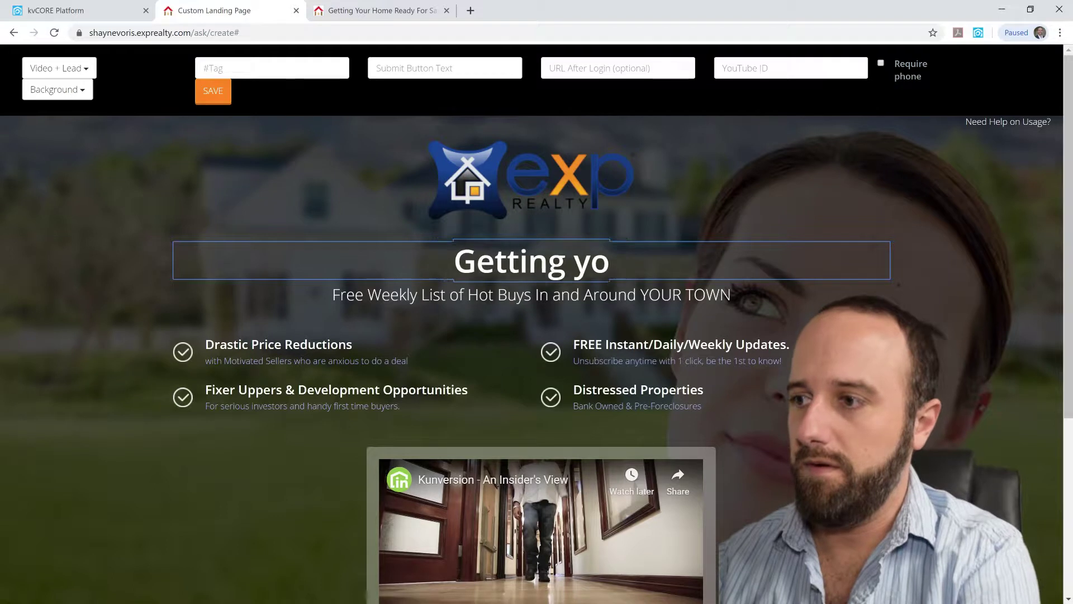
pyautogui.write('Your Hoome')
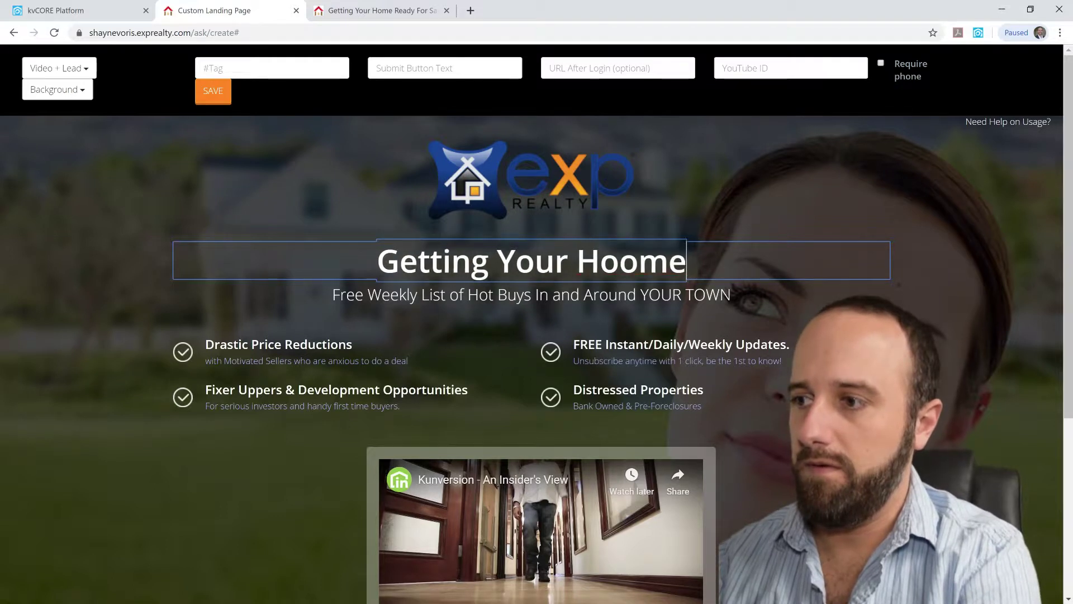
pyautogui.press('BackSpace')
pyautogui.press('BackSpace')
pyautogui.press('BackSpace')
pyautogui.write('e')
pyautogui.press('BackSpace')
pyautogui.write('me R')
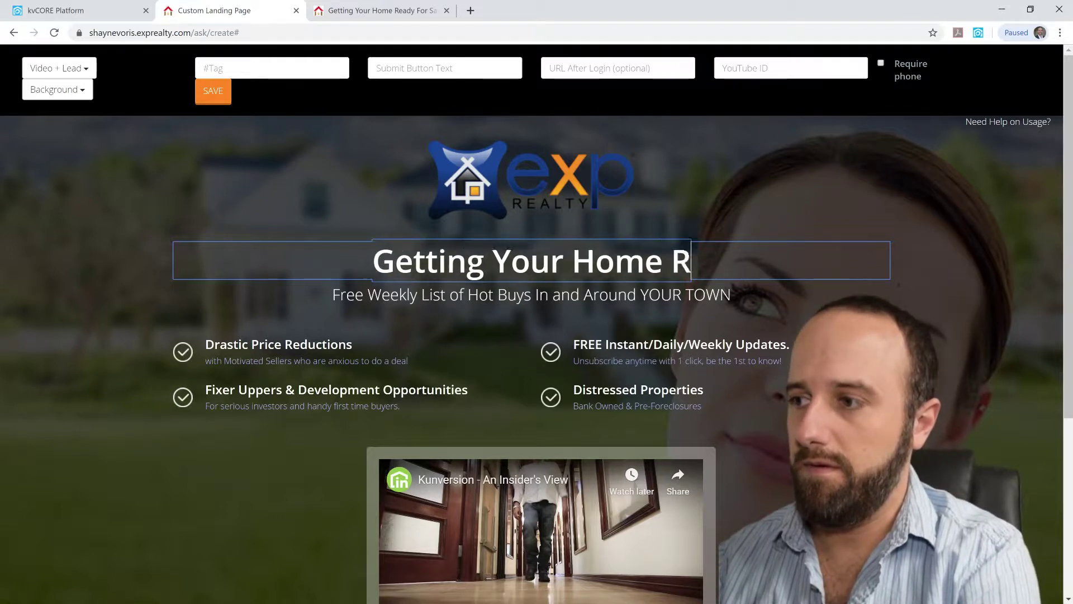
pyautogui.write('eady to')
pyautogui.press('BackSpace')
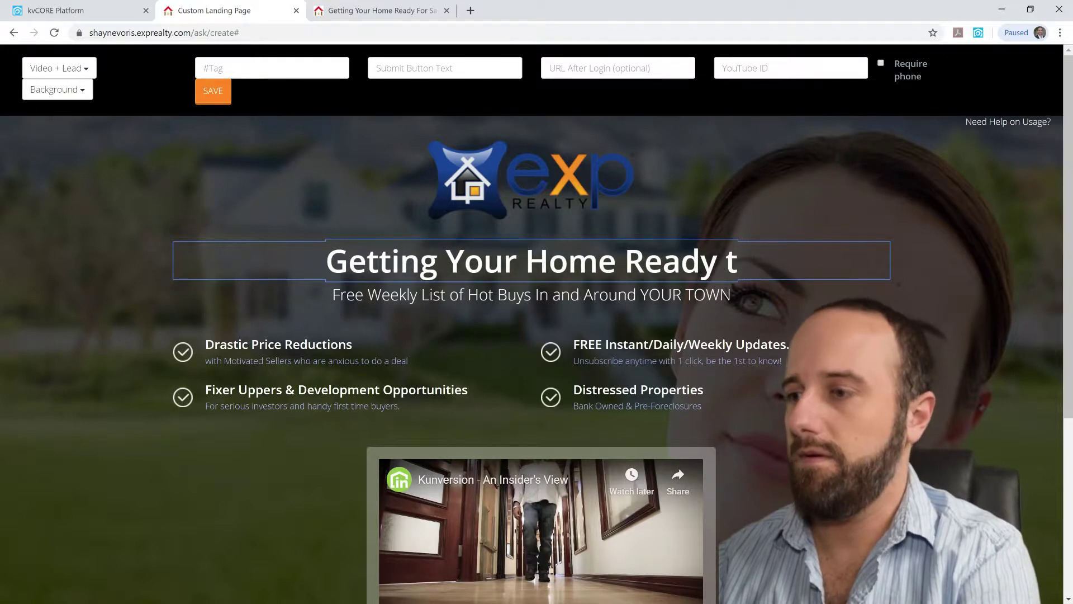
pyautogui.write('o Sell')
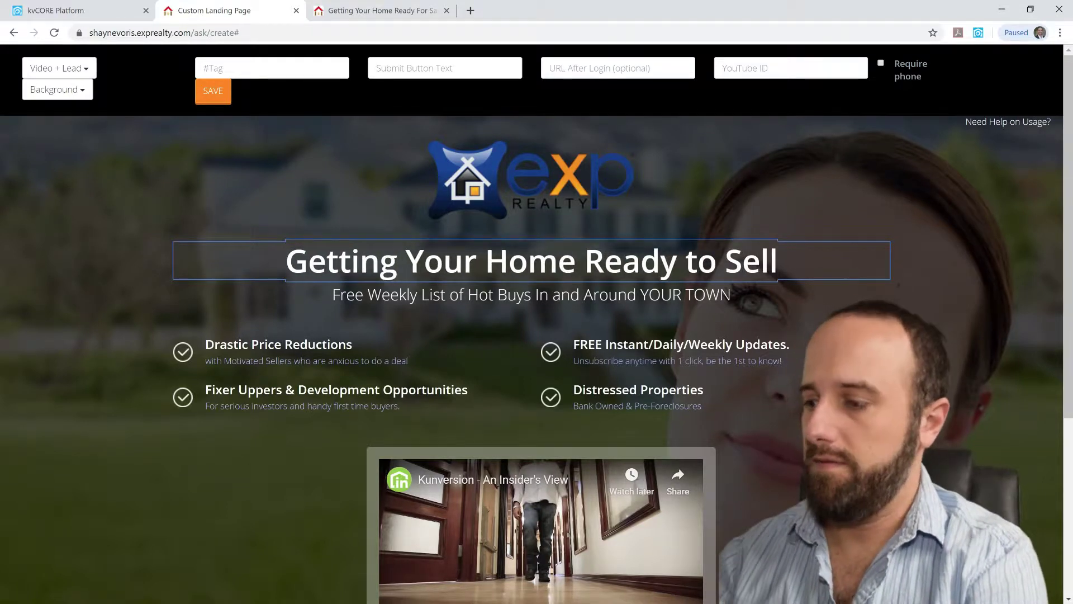
pyautogui.press('Return')
pyautogui.press('BackSpace')
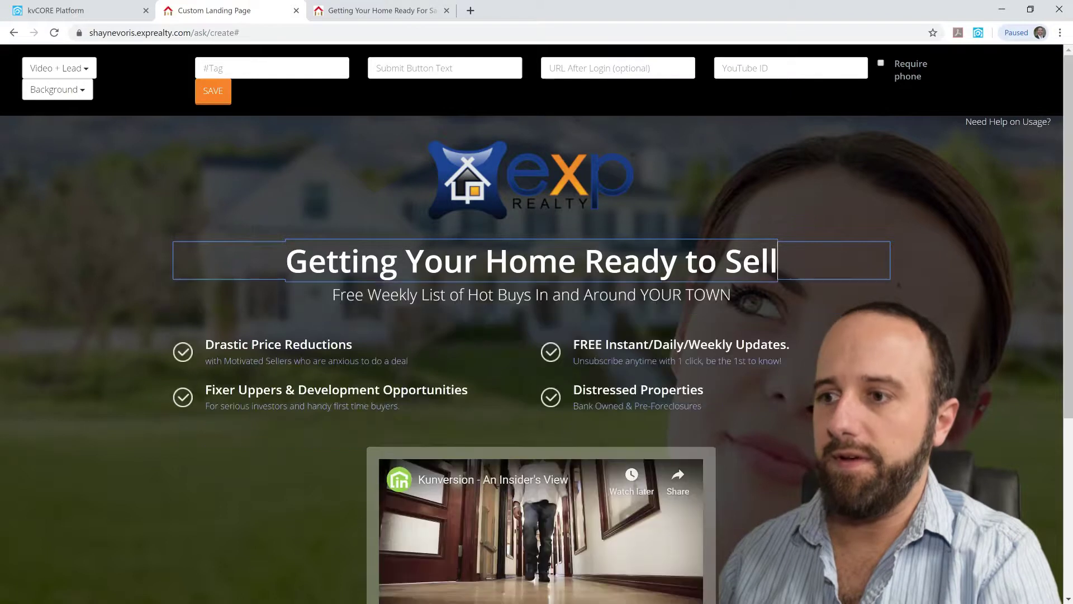
pyautogui.click(104, 196)
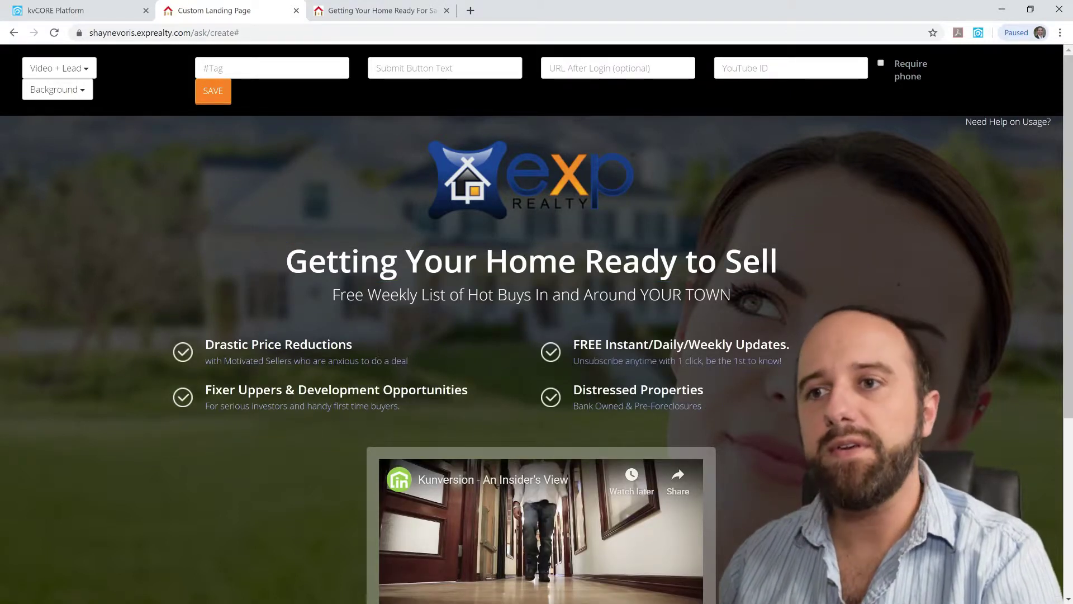
# Apply the Farmhouse background, then change it to the Modern interior background
pyautogui.click(53, 90)
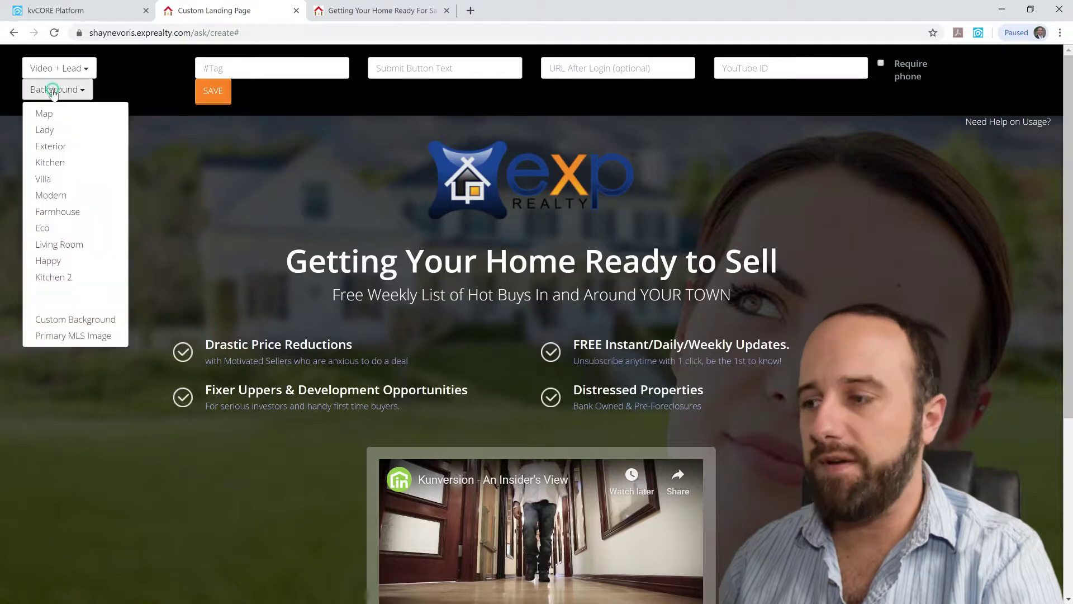
pyautogui.click(73, 216)
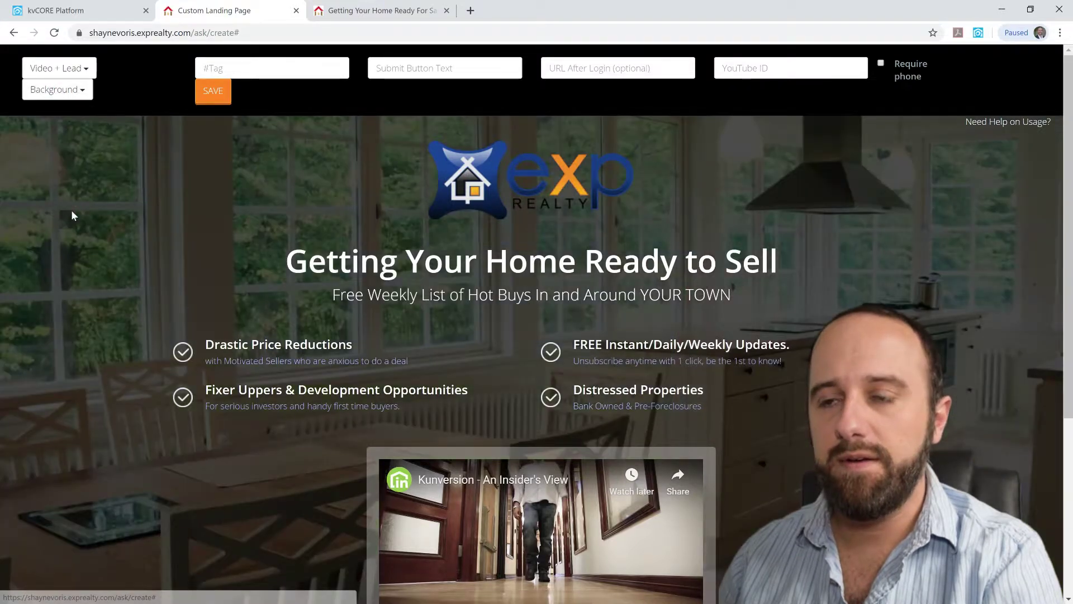
pyautogui.click(53, 89)
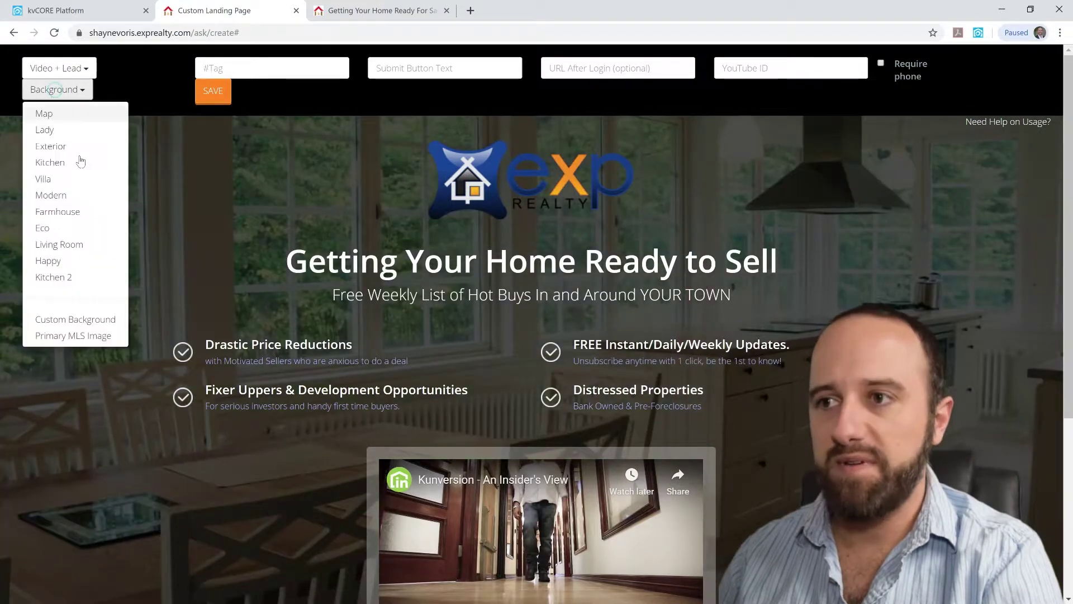
pyautogui.click(69, 198)
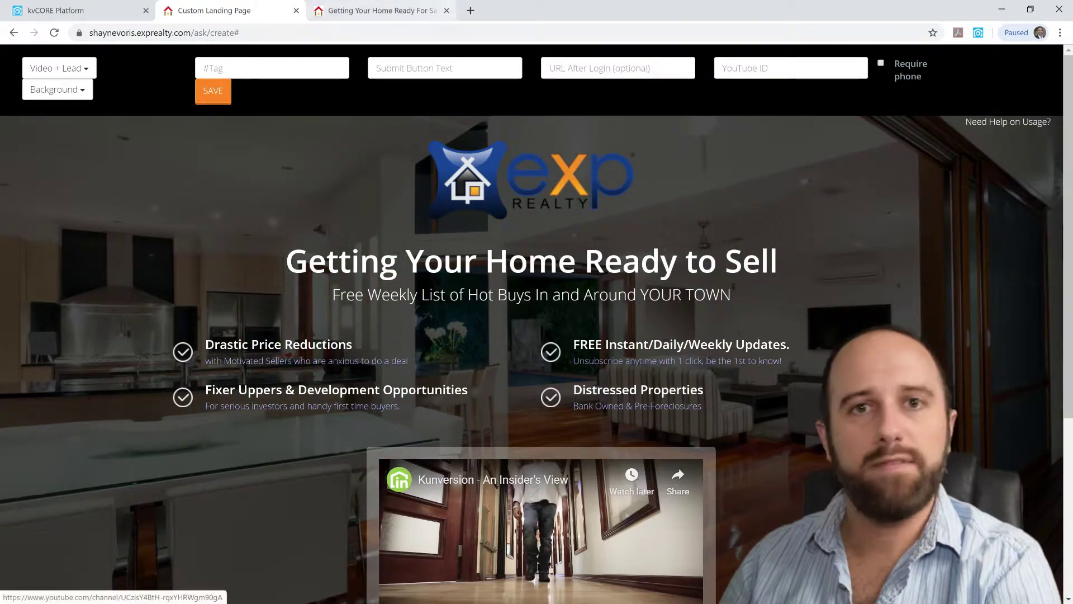
# On the published landing page, enter a new test e-mail address in the sign-up form and submit it
pyautogui.click(348, 13)
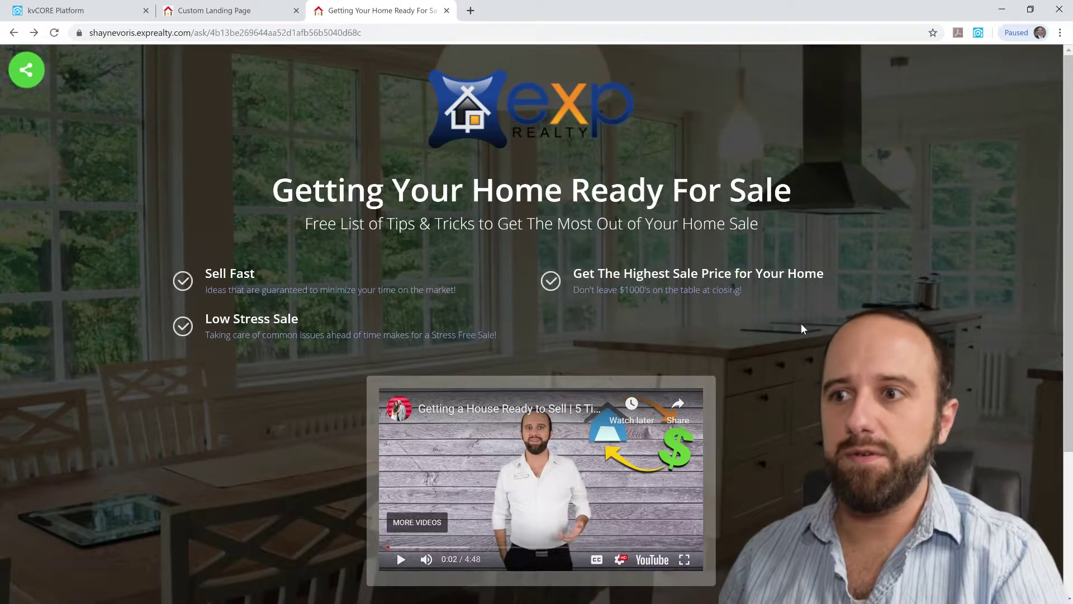
pyautogui.scroll(-4, 800, 315)
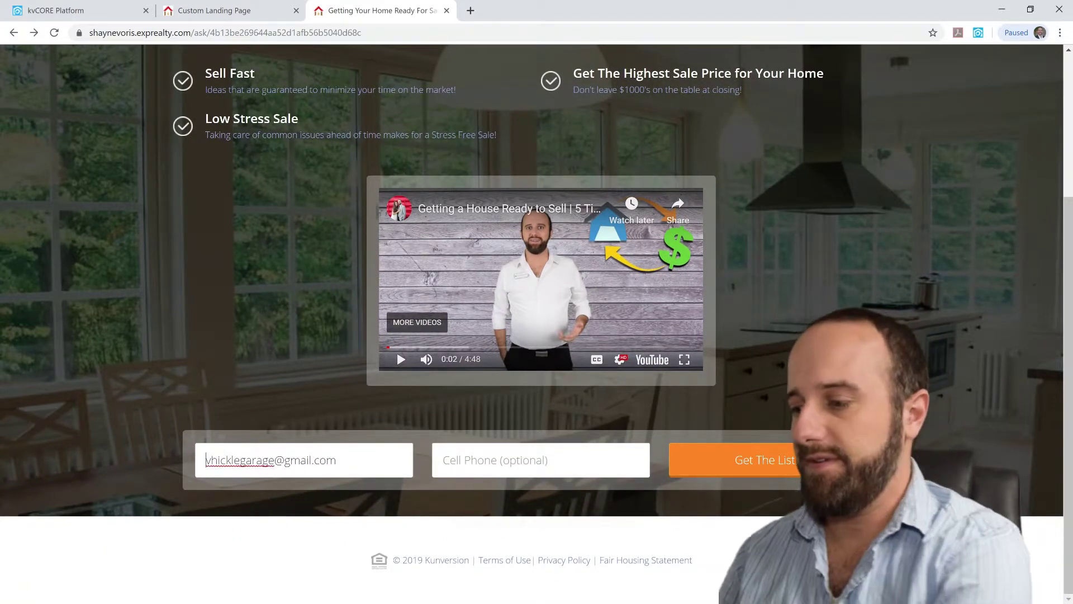
pyautogui.moveTo(205, 460); pyautogui.dragTo(319, 460)
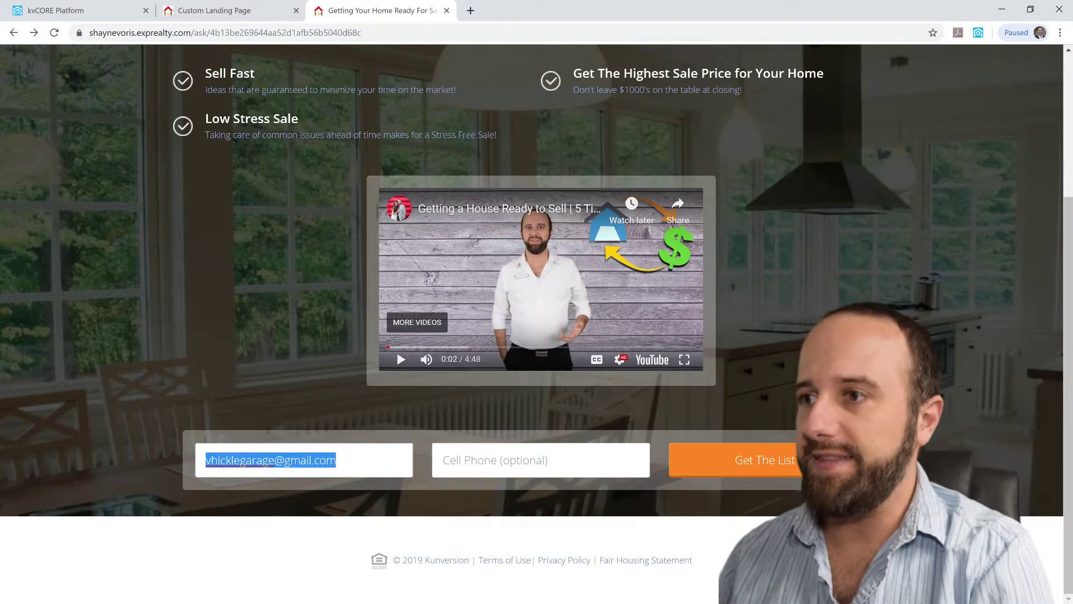
pyautogui.hotkey('ctrl', 'a')
pyautogui.press('BackSpace')
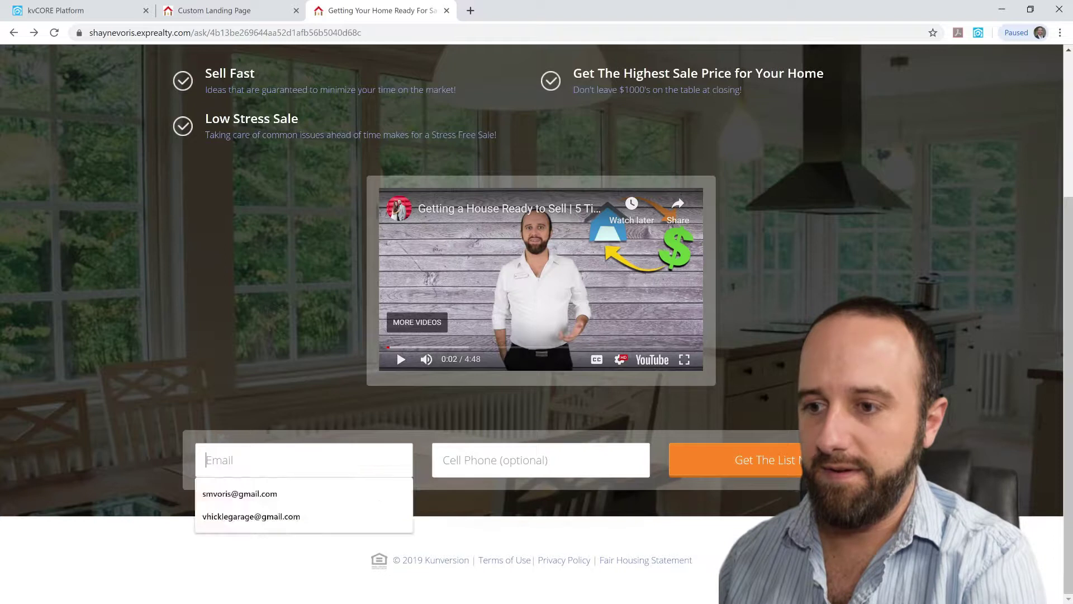
pyautogui.click(290, 493)
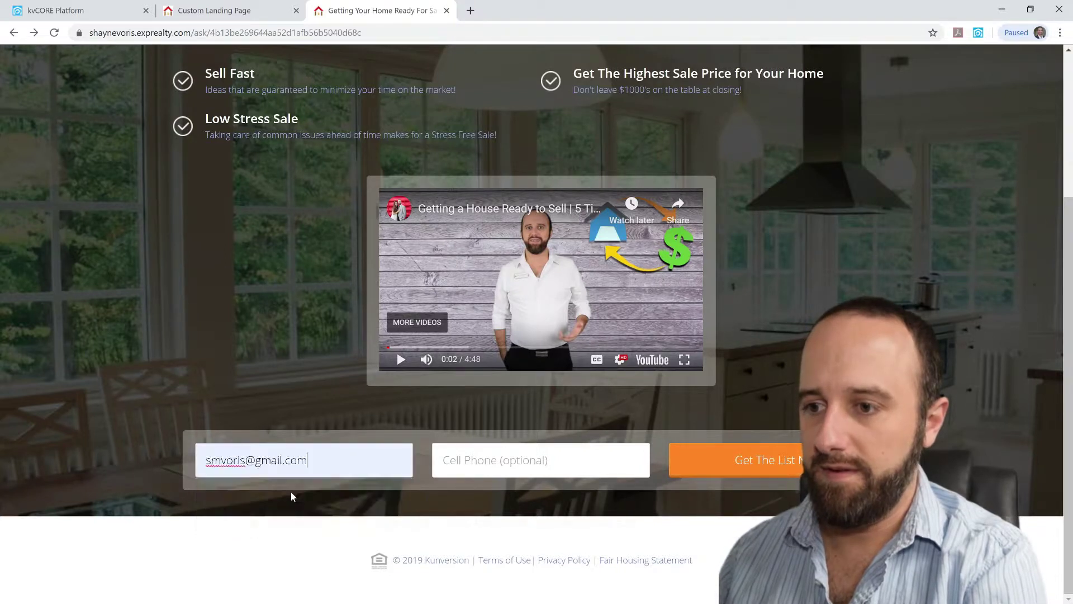
pyautogui.tripleClick(224, 460)
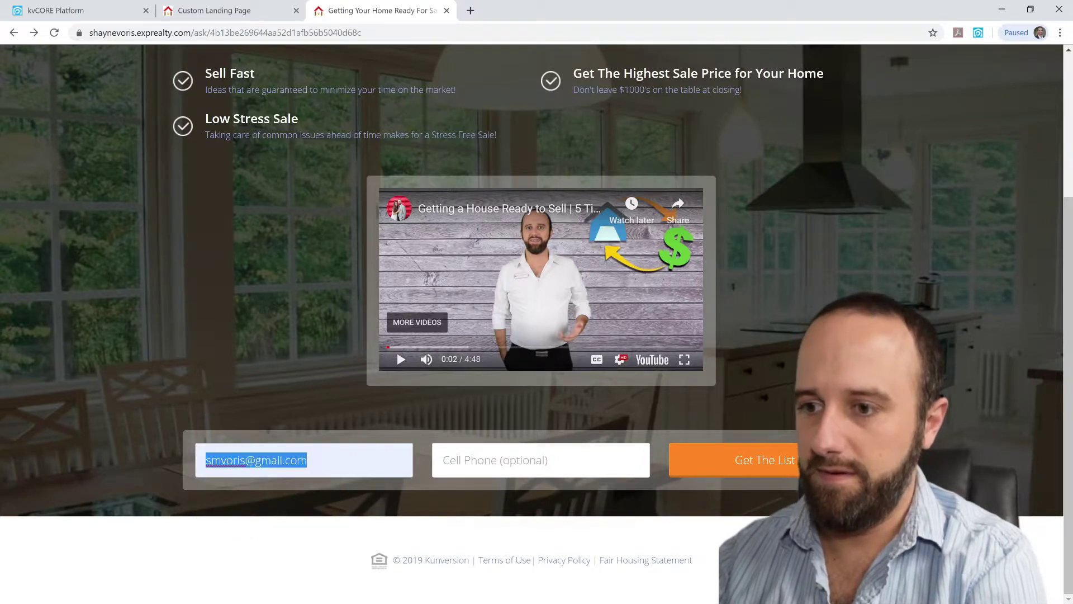
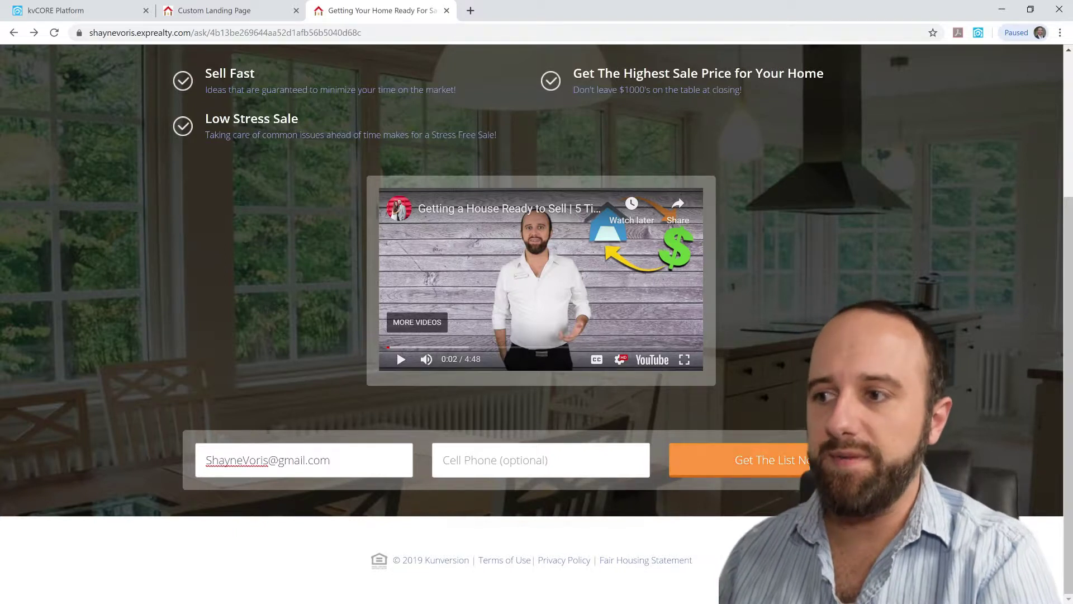
pyautogui.press('Return')
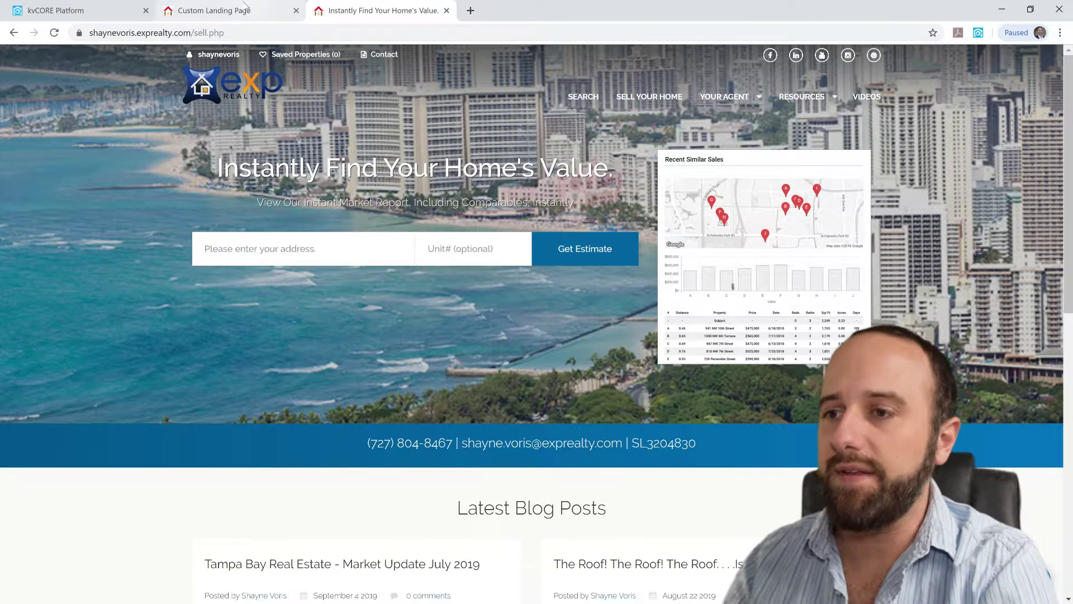
# Return to kvCORE and open Smart CRM to see the new checklistsellerlead lead
pyautogui.click(16, 9)
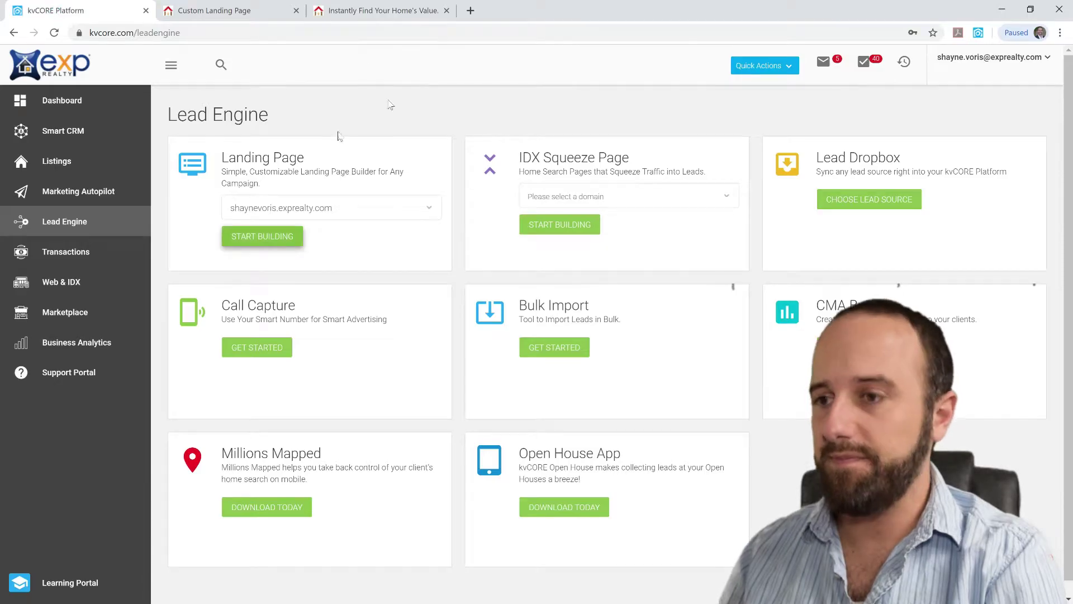
pyautogui.click(75, 136)
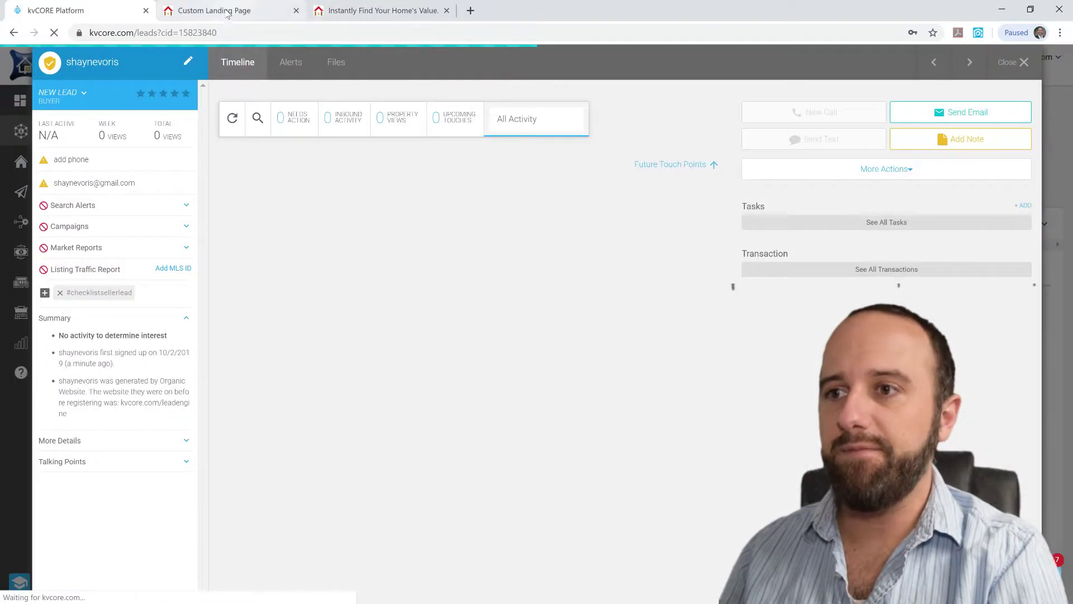
# Open the new lead's timeline and compare its #checklistsellerlead tag with the landing page hashtag field
pyautogui.click(227, 12)
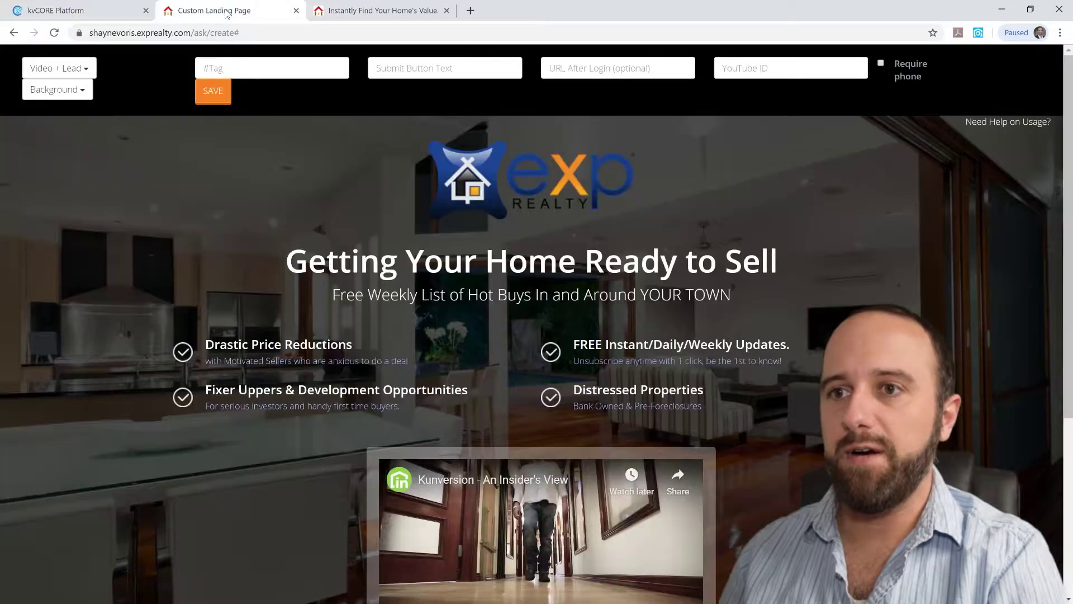
pyautogui.click(423, 10)
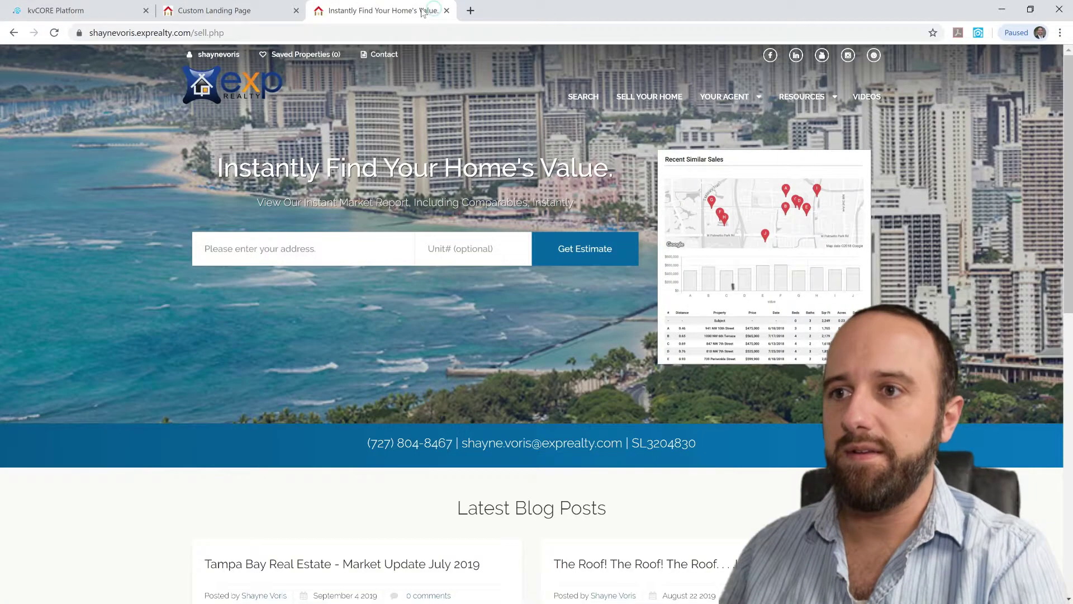
pyautogui.click(12, 33)
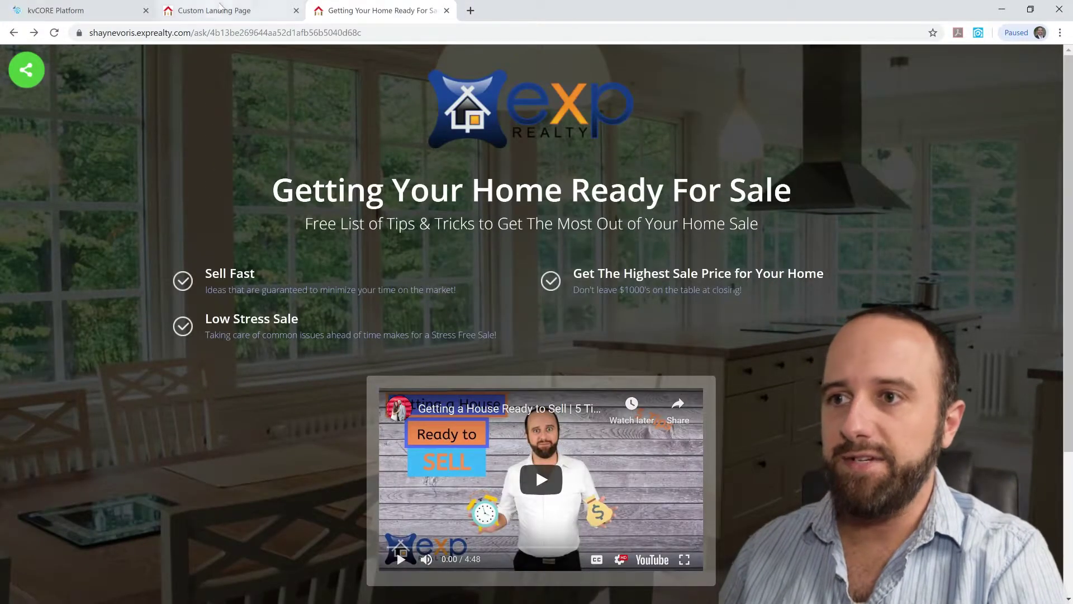
pyautogui.click(268, 17)
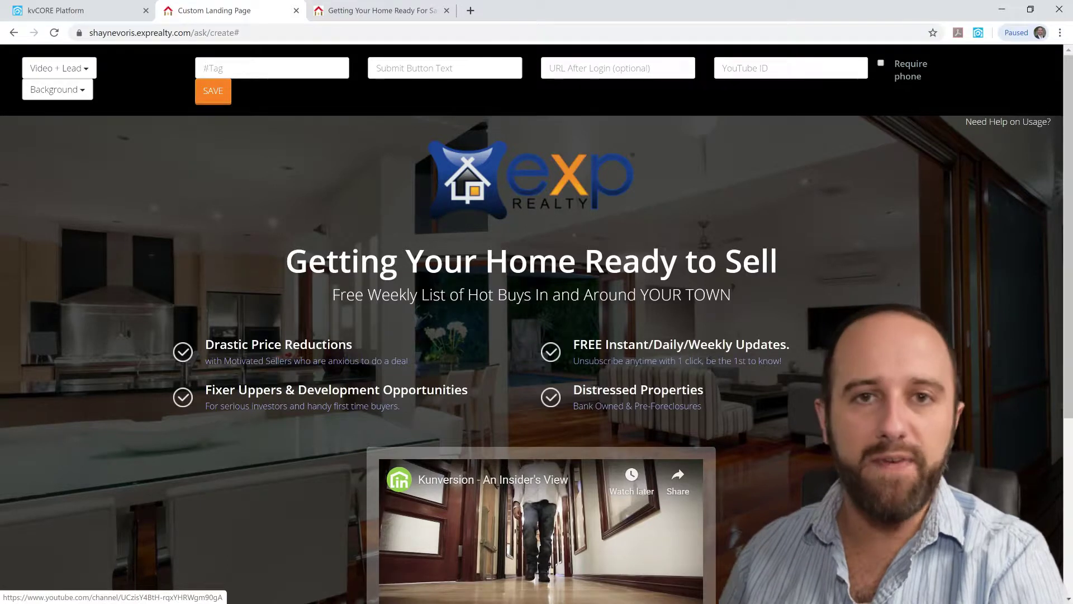
pyautogui.click(229, 72)
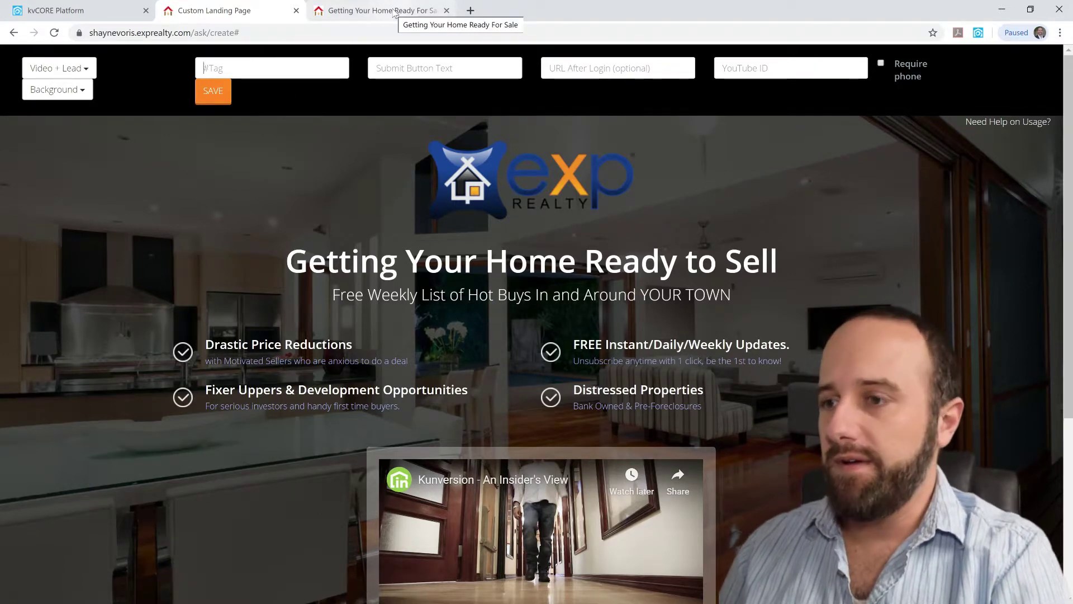
pyautogui.click(394, 14)
pyautogui.click(42, 8)
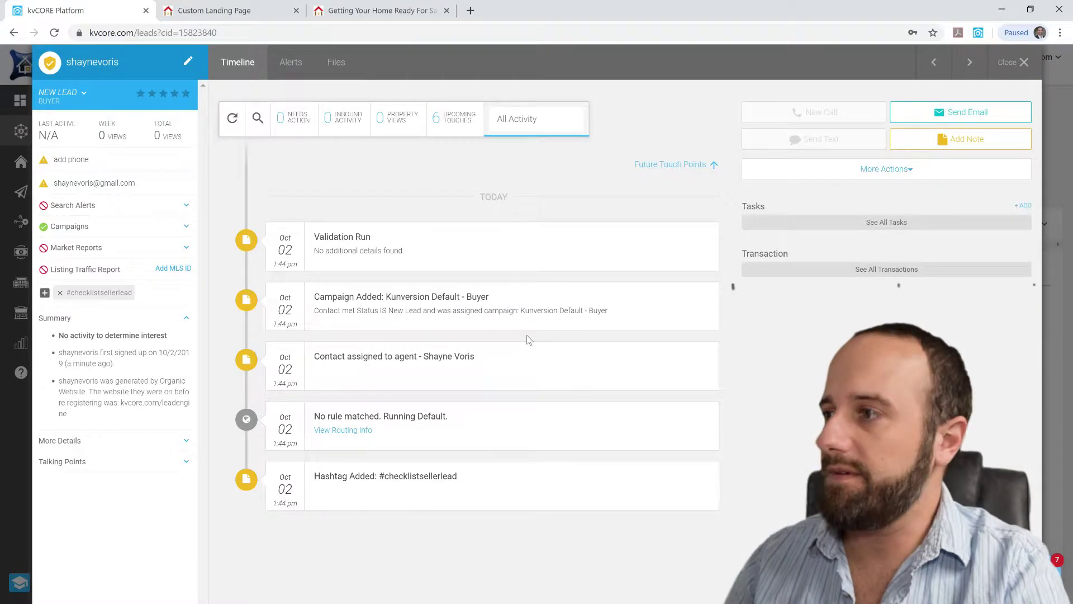
# Close the checklistsellerlead lead record to return to the contact list
pyautogui.click(1025, 62)
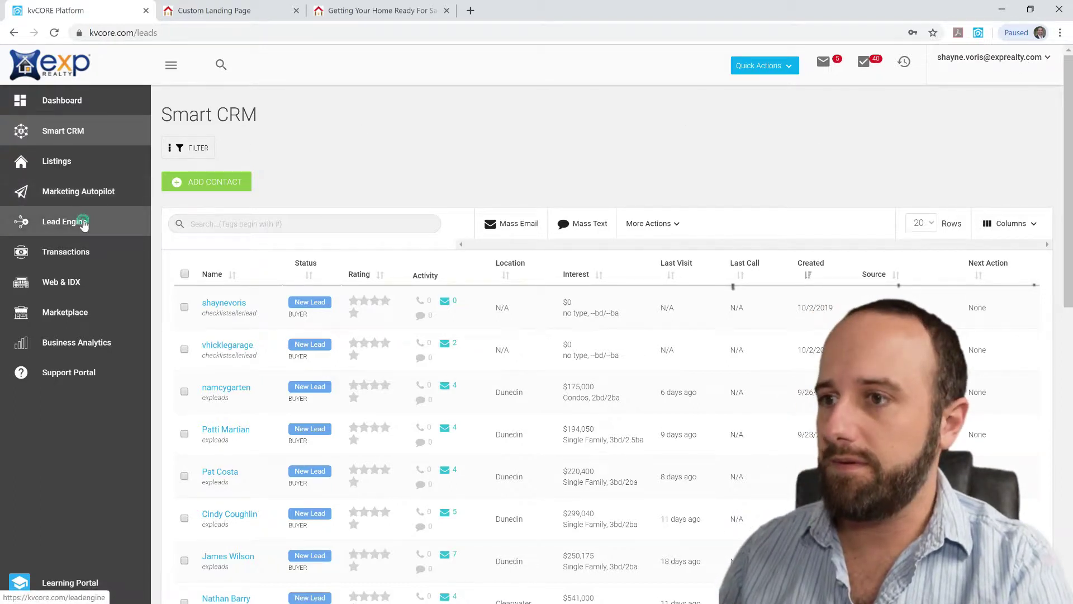
# From Lead Engine's Marketing Autopilot, open Add New Campaign at its Campaign Logic step
pyautogui.click(83, 223)
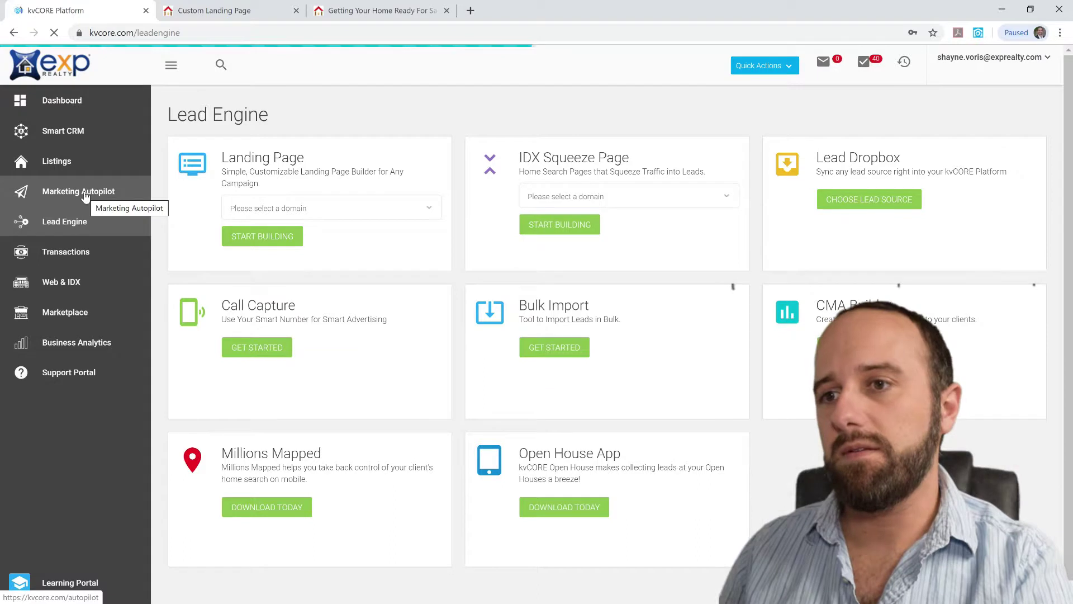
pyautogui.click(85, 195)
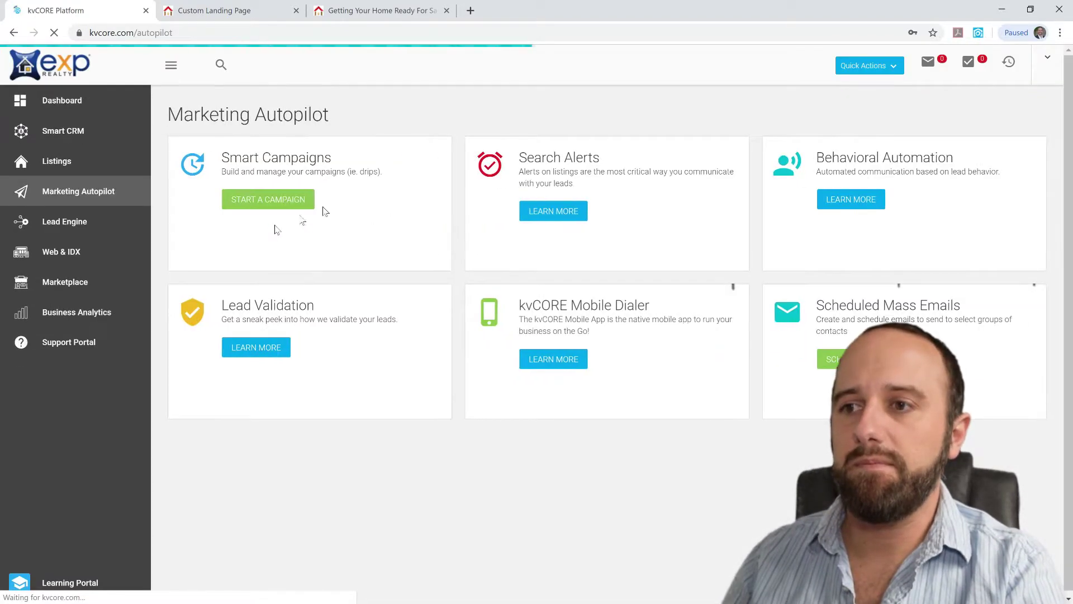
pyautogui.click(288, 204)
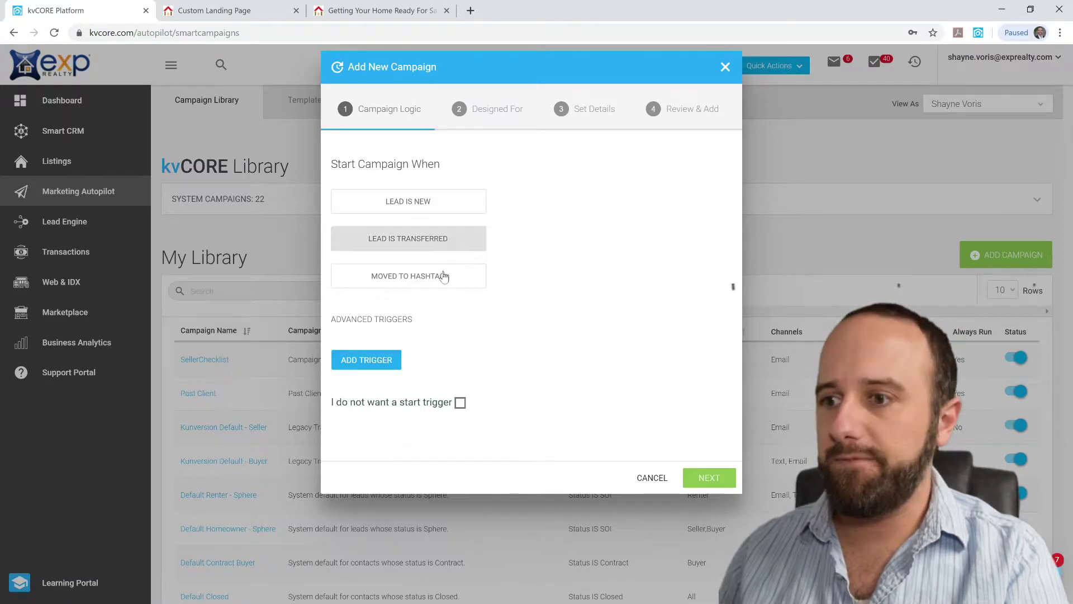
# Set the campaign's start trigger to Hashtag IS 'checklist #sellerlead' and continue to Designed For
pyautogui.click(368, 362)
pyautogui.click(376, 379)
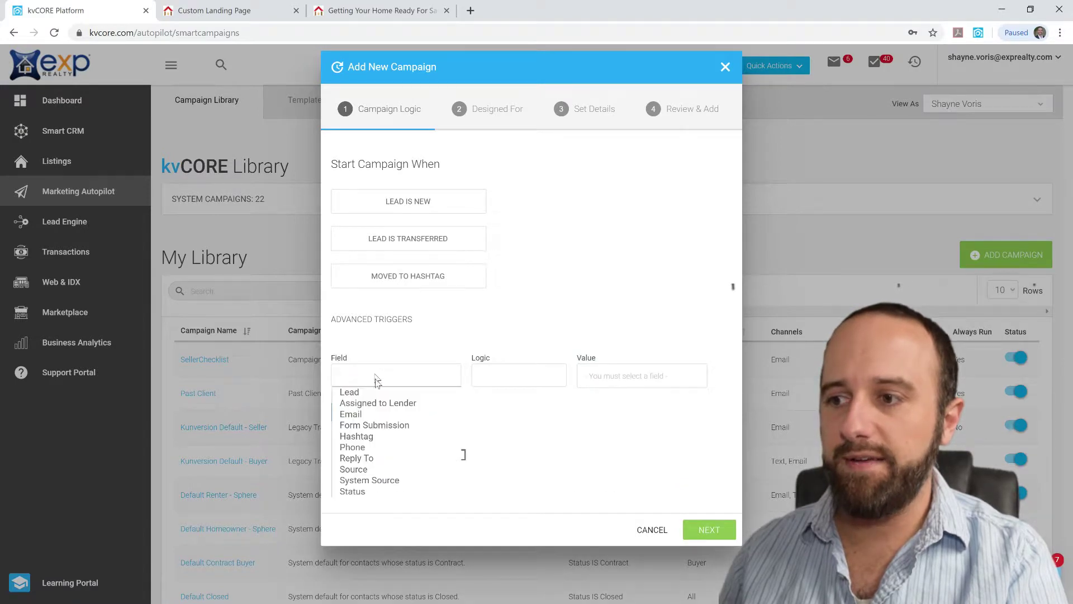
pyautogui.click(381, 438)
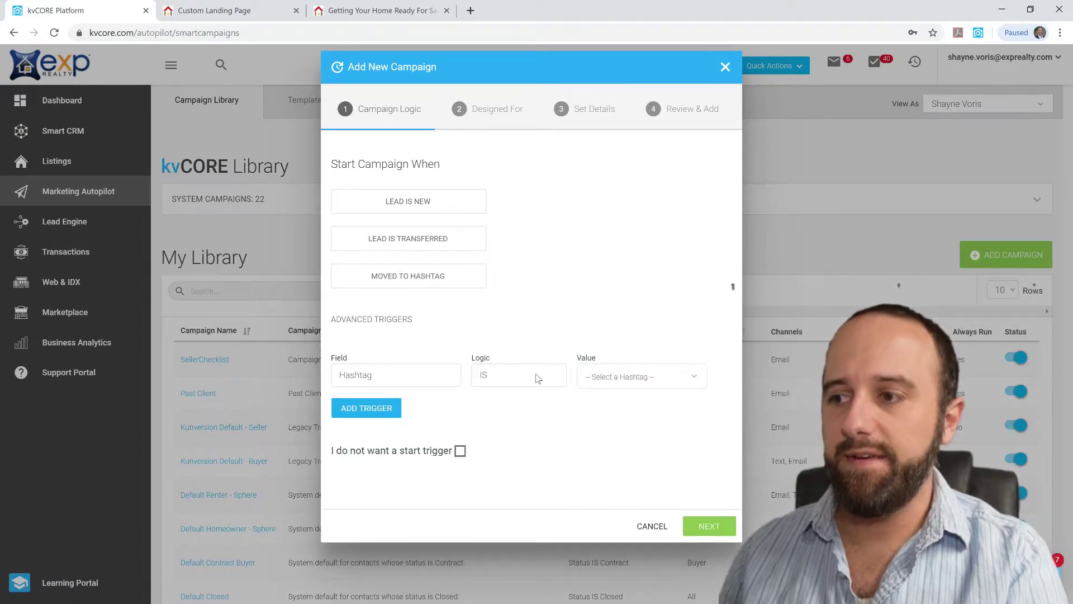
pyautogui.click(642, 376)
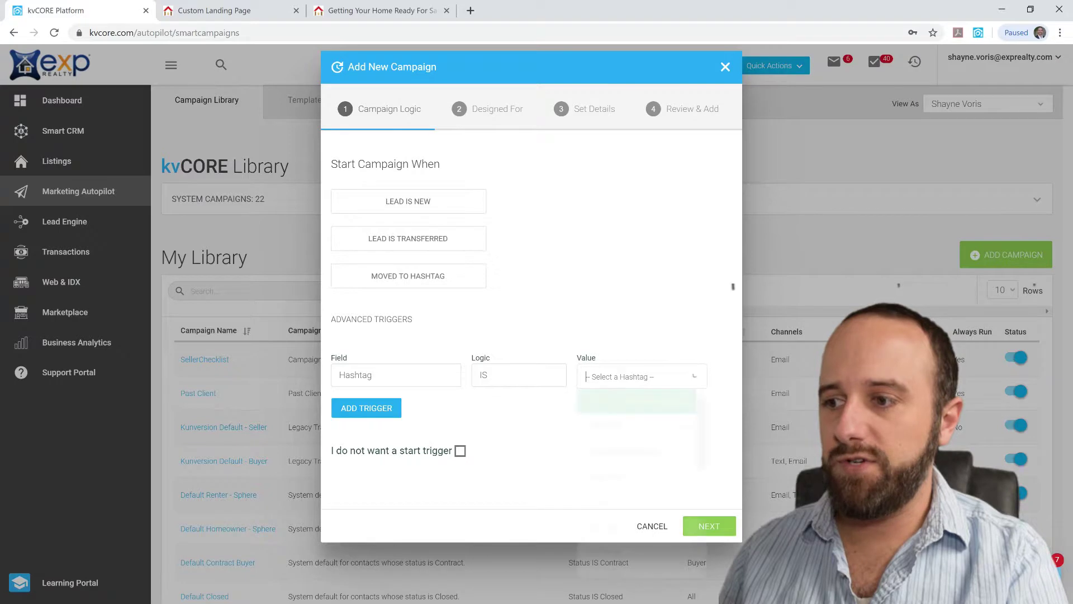
pyautogui.click(654, 457)
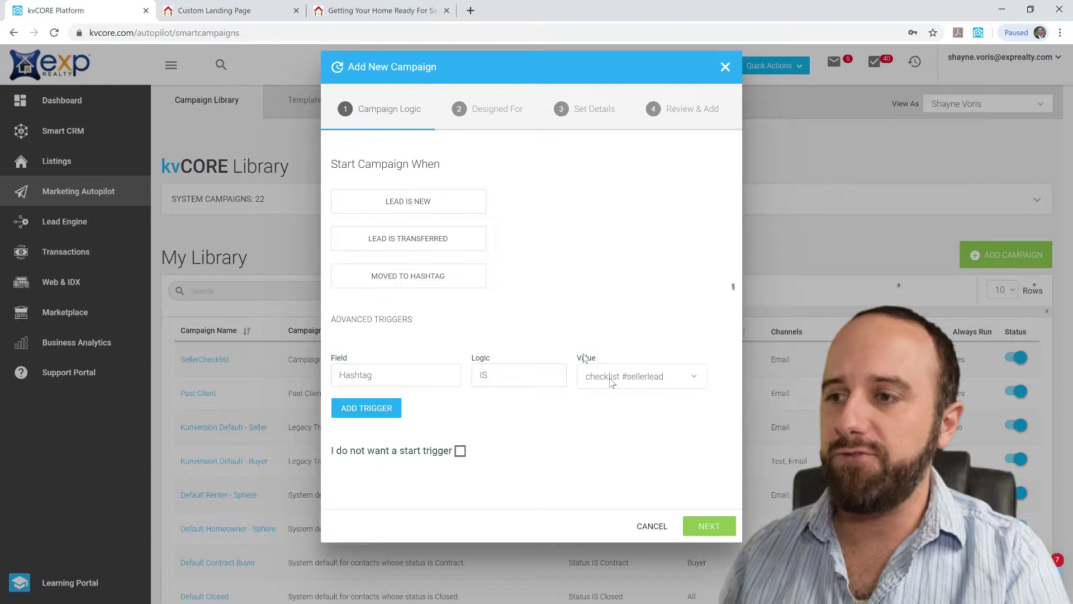
pyautogui.click(709, 526)
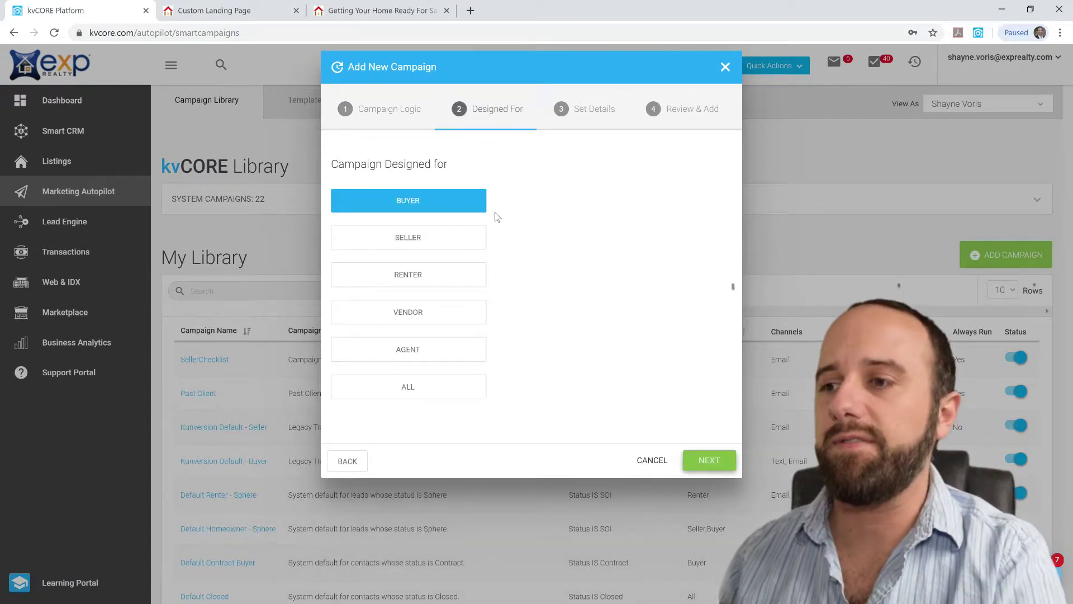
# Design the campaign for Seller, name and describe it 'checklist seller', and reach Review & Add
pyautogui.click(458, 242)
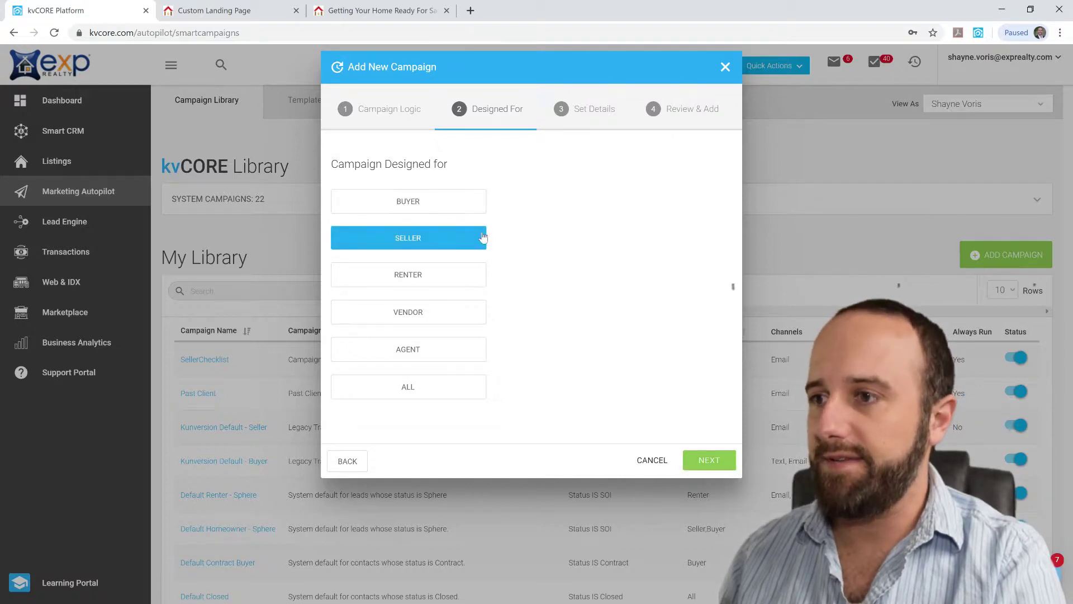
pyautogui.click(709, 461)
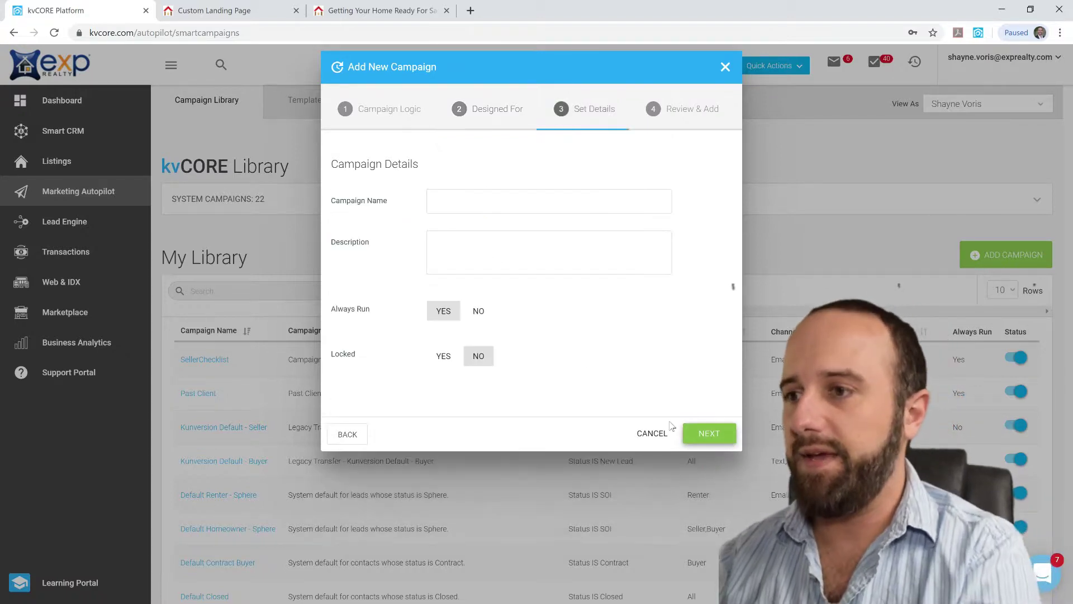
pyautogui.click(453, 198)
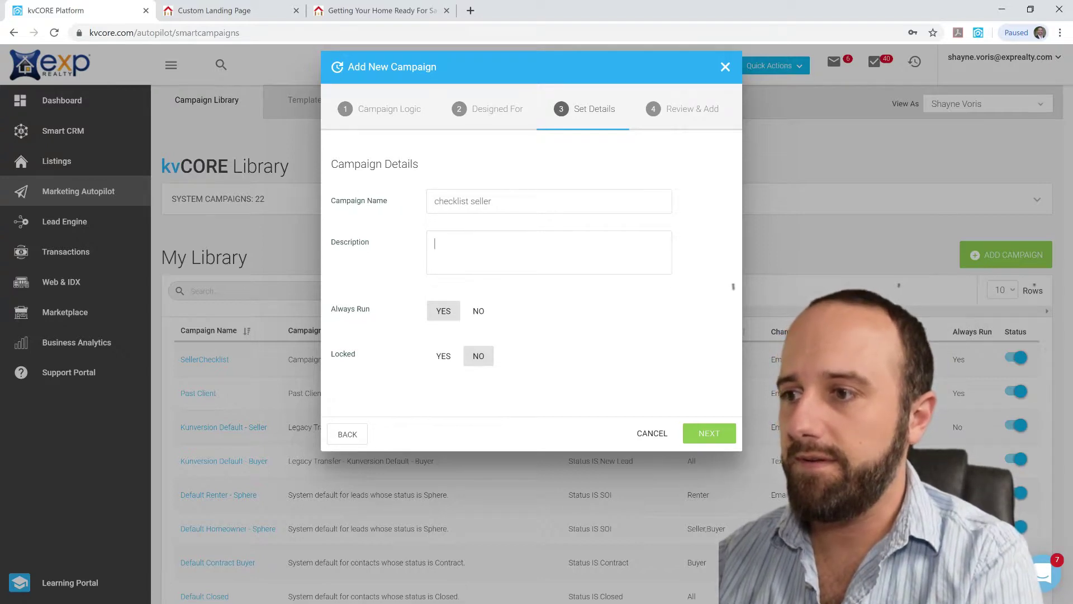
pyautogui.write('checklist seller')
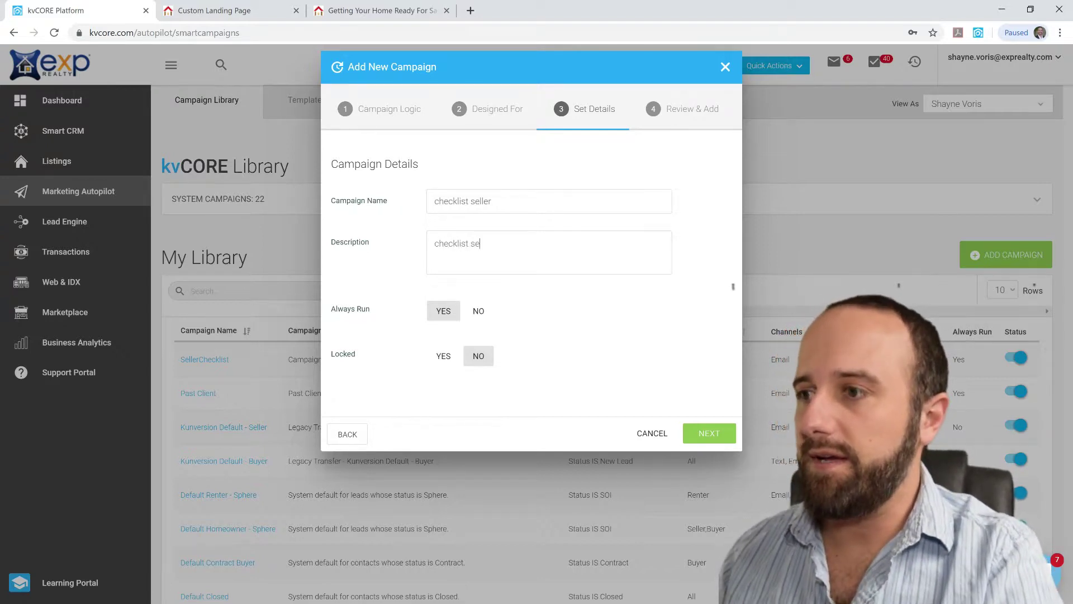
pyautogui.click(709, 434)
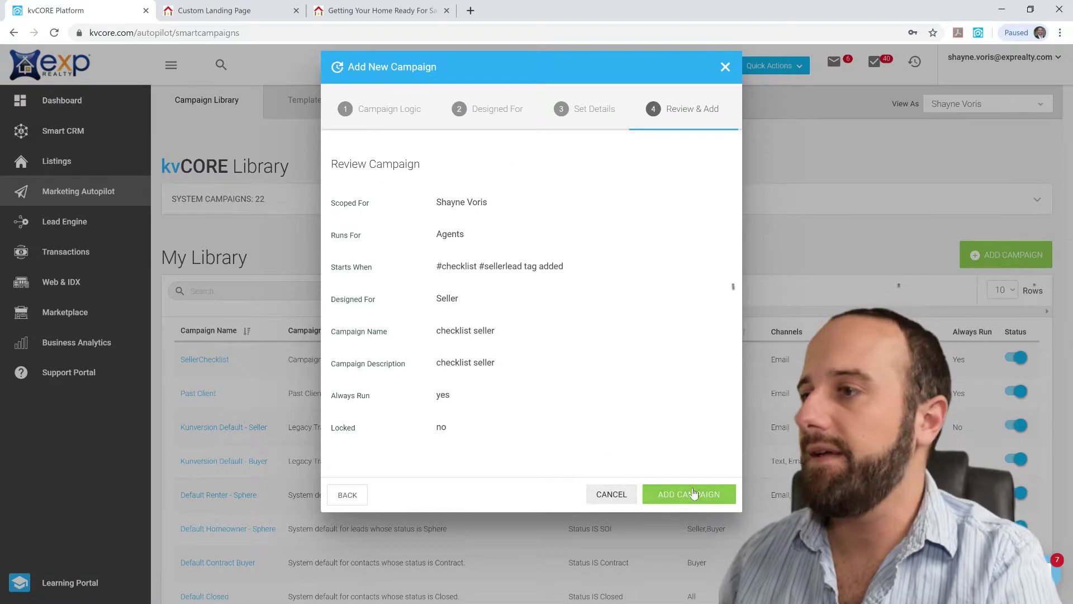
# Cancel and discard the unfinished campaign, then go to the Templates list
pyautogui.click(612, 495)
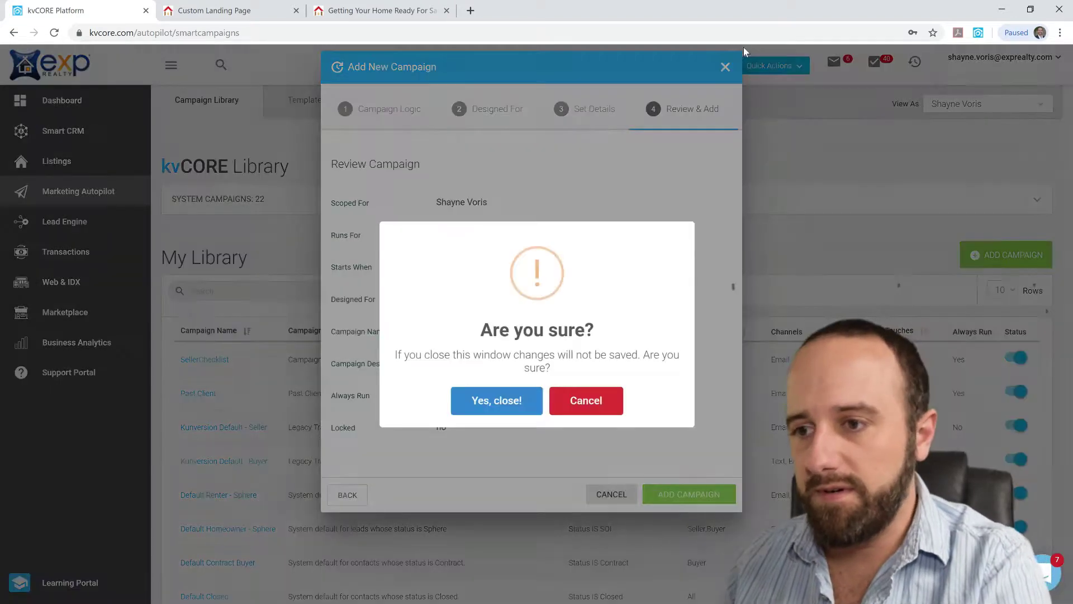
pyautogui.click(509, 406)
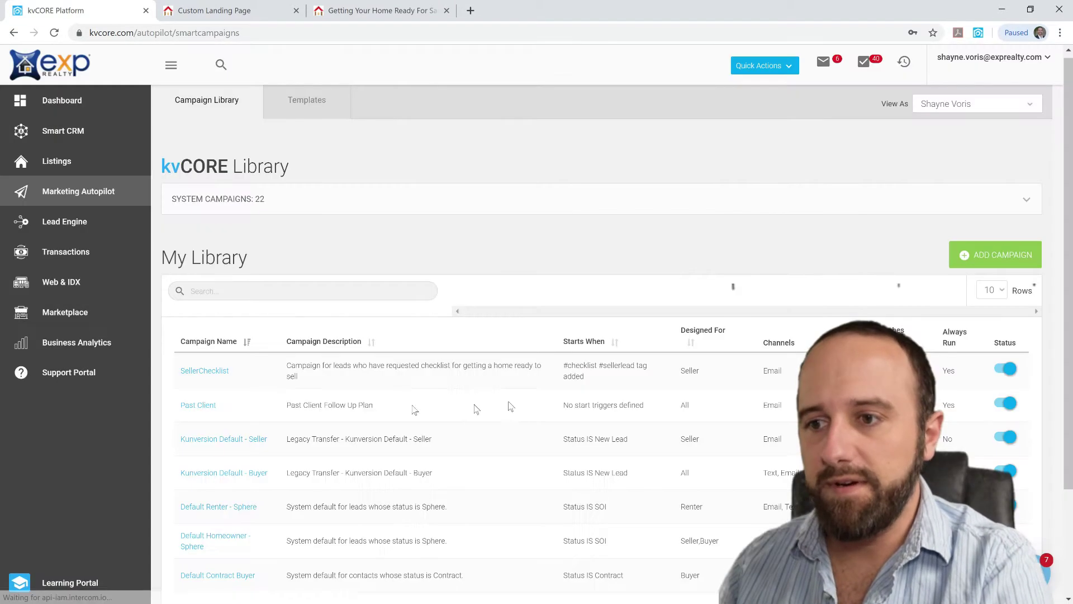
pyautogui.click(202, 372)
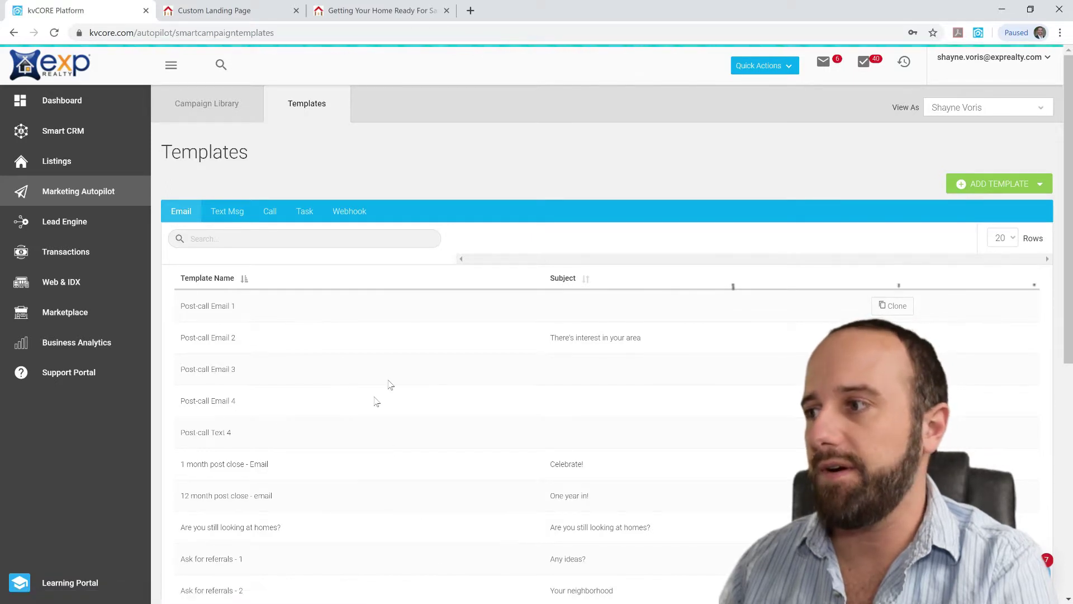
# Create an email template named 'Checklist E-mail' with subject 'Getting Your Home Ready to Sell Checklist'
pyautogui.click(996, 180)
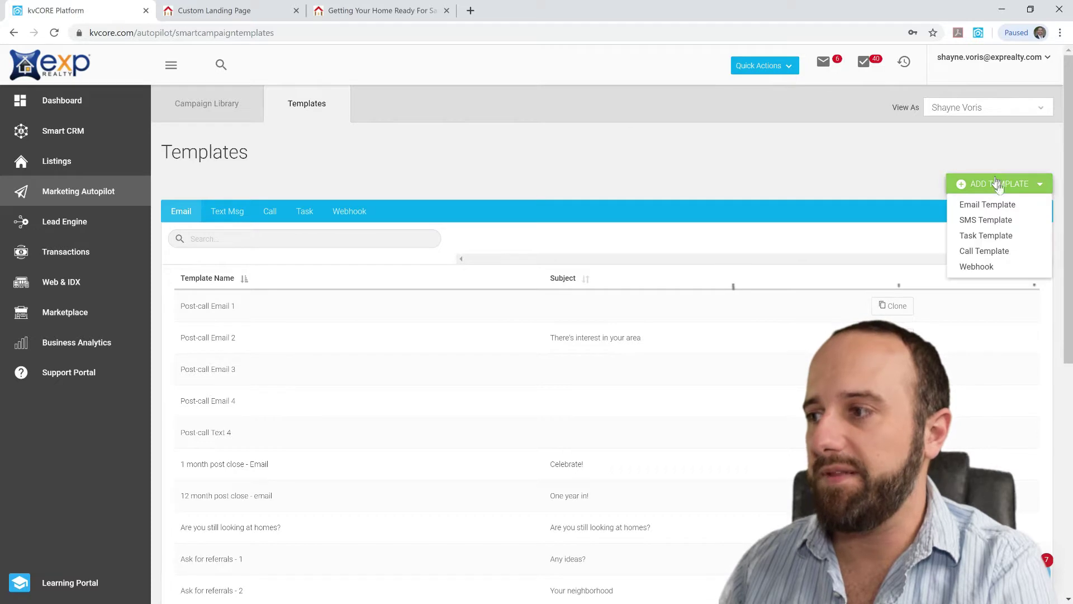
pyautogui.click(1017, 207)
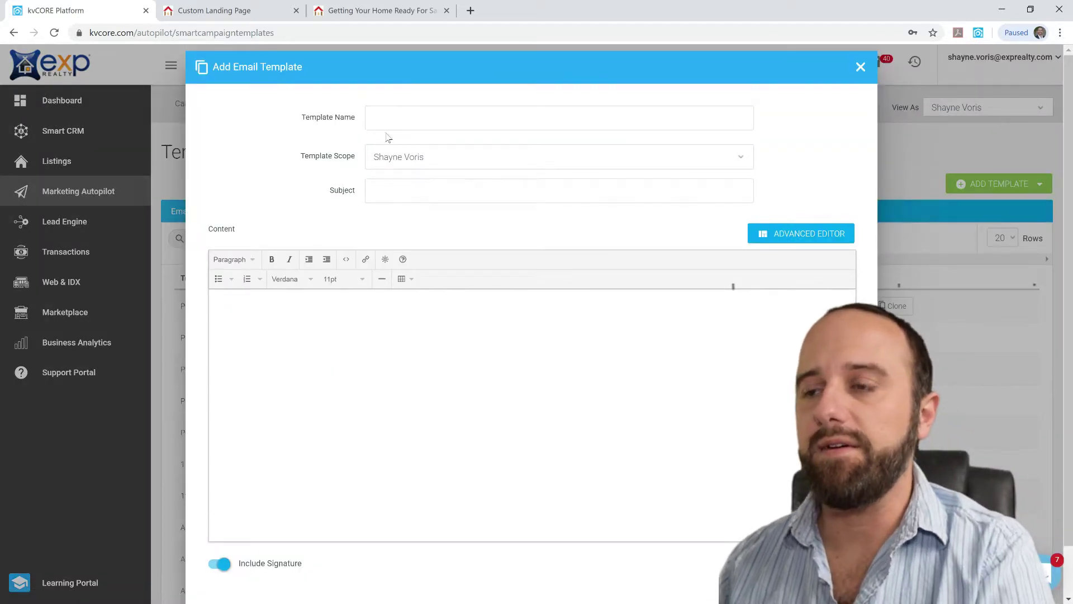
pyautogui.click(397, 117)
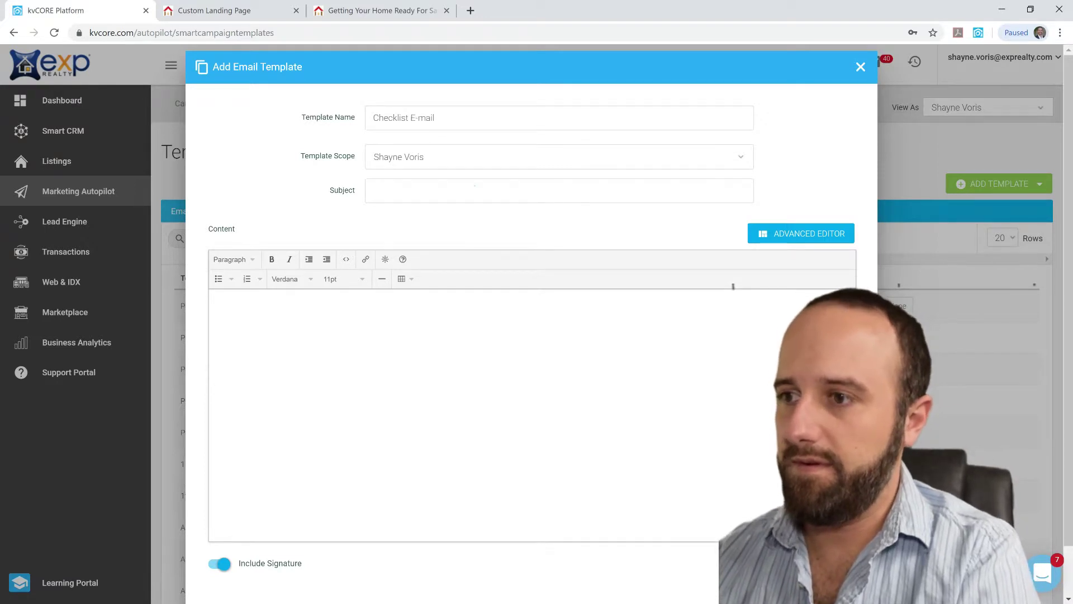
pyautogui.click(475, 185)
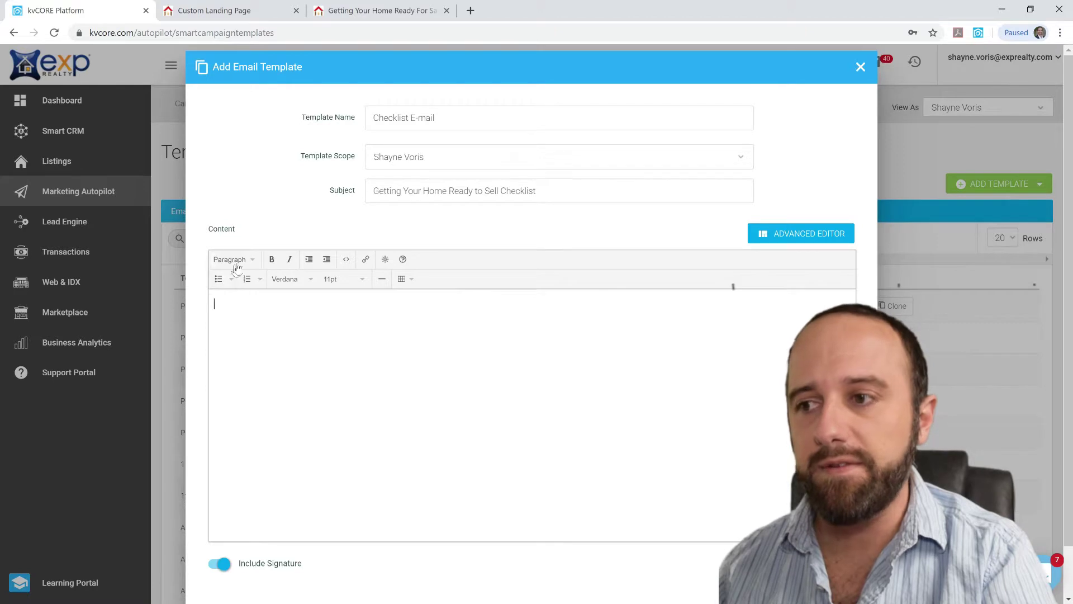
pyautogui.moveTo(408, 266)
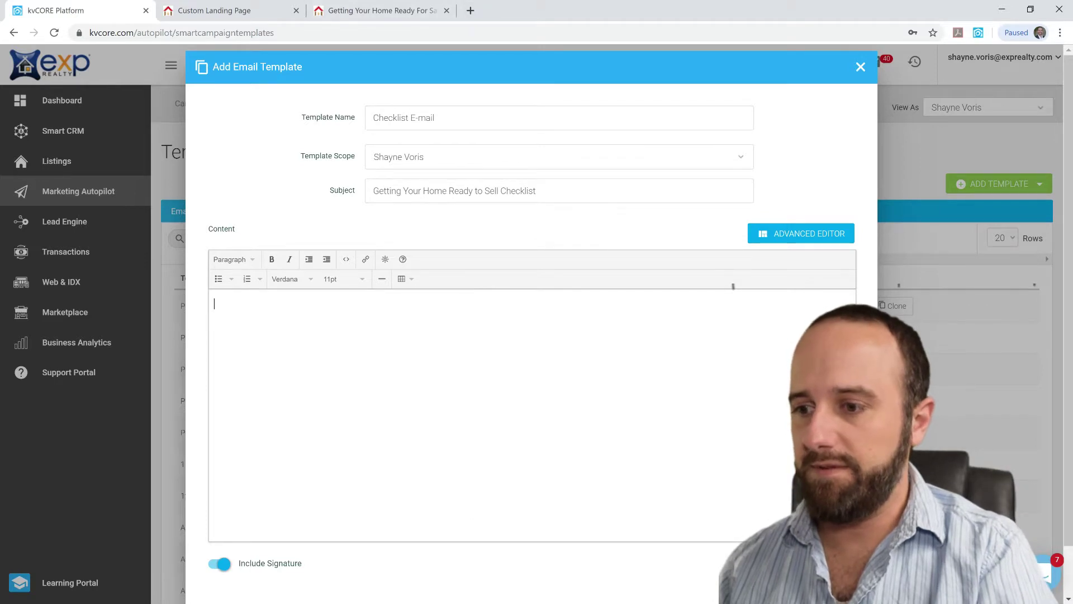
# Switch to Firefox and load Google Drive in a new tab
pyautogui.press('super')
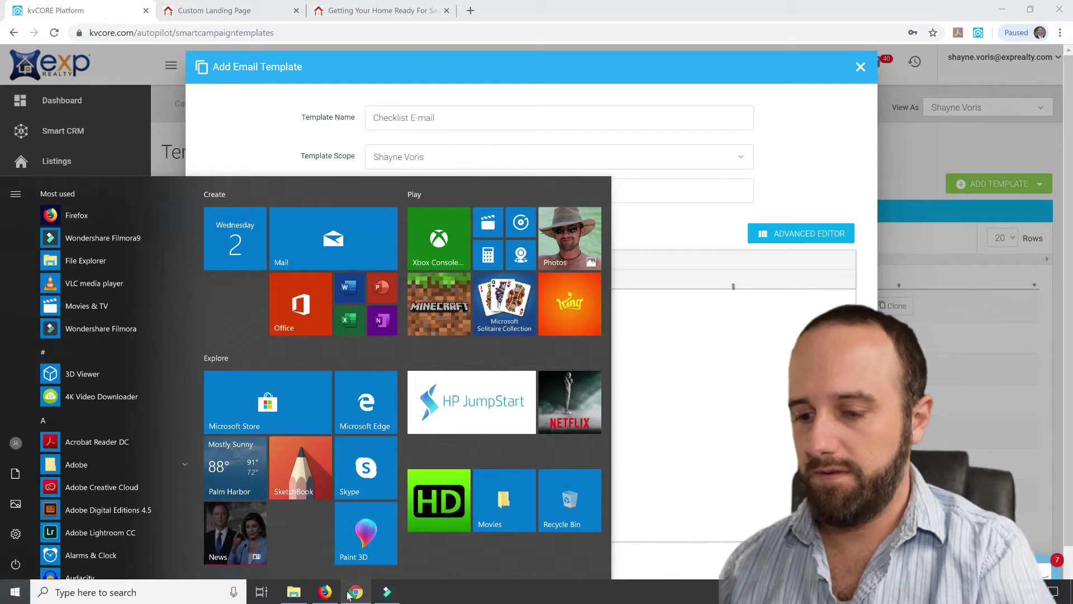
pyautogui.press('super')
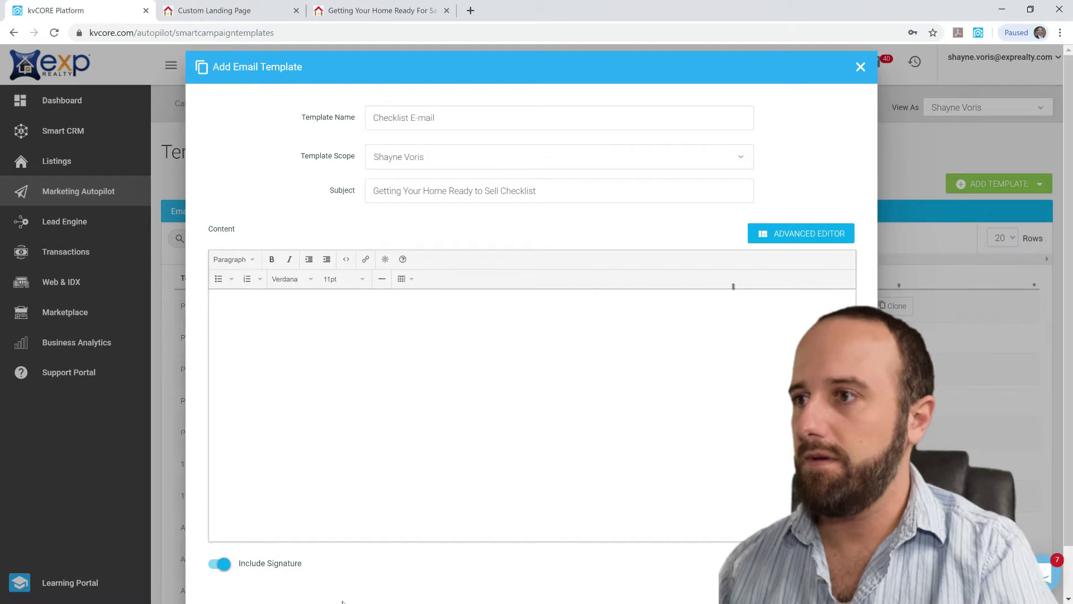
pyautogui.press('super')
pyautogui.click(326, 592)
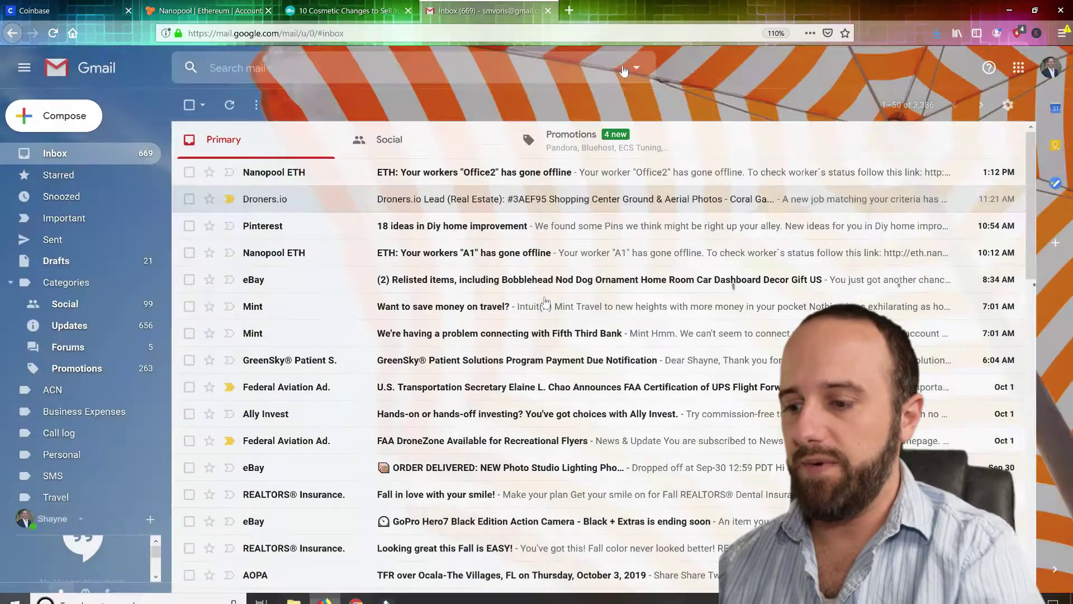
pyautogui.click(570, 10)
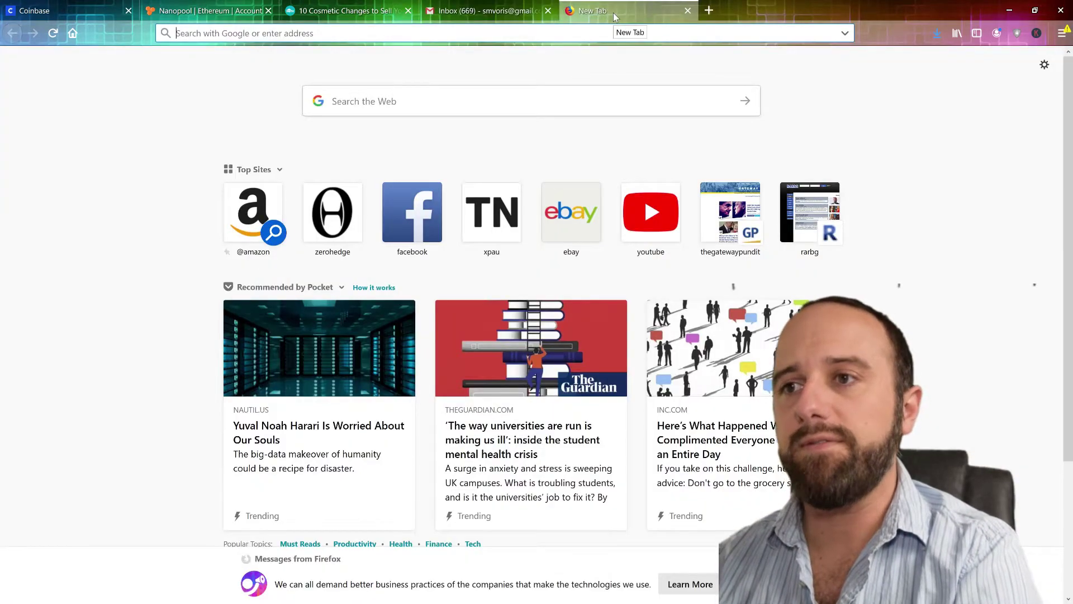
pyautogui.write('d')
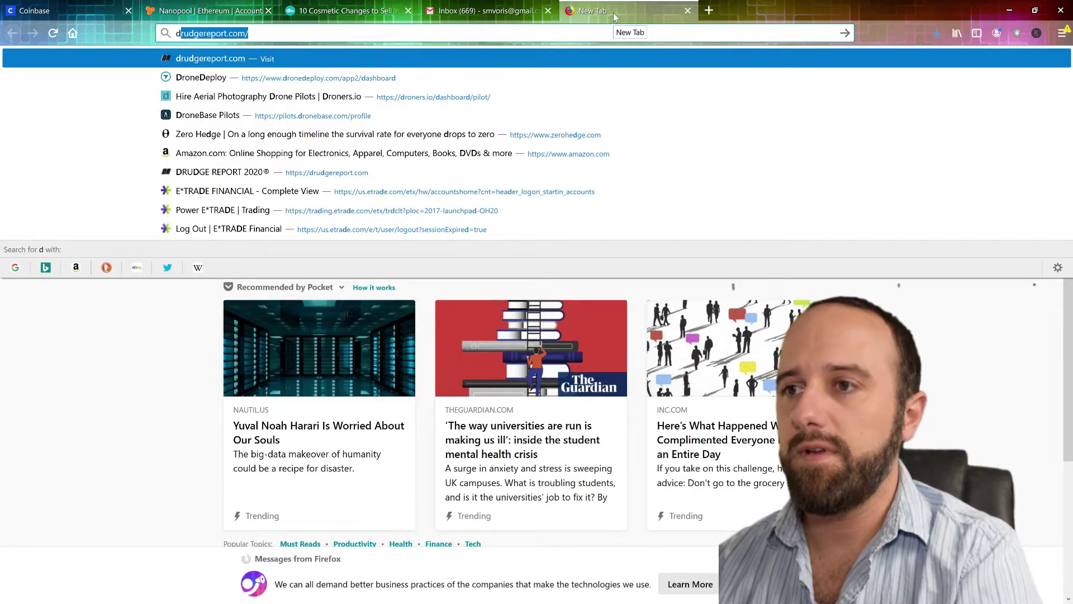
pyautogui.write('rive.')
pyautogui.press('Return')
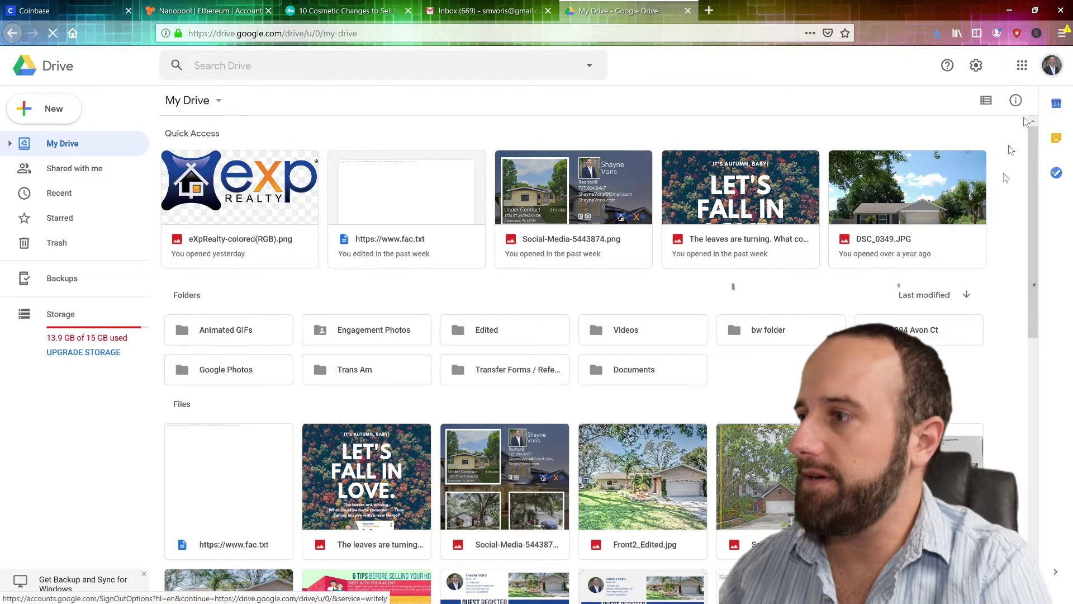
# Switch Google Drive to the other account, close the old Drive tab, and dismiss the New menu
pyautogui.click(1052, 65)
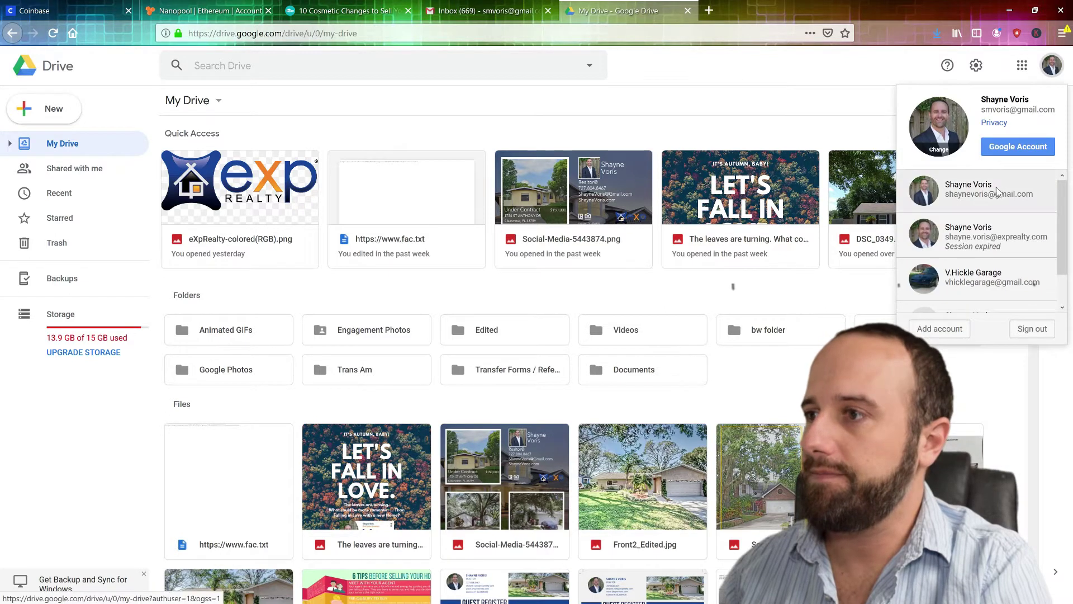
pyautogui.click(998, 192)
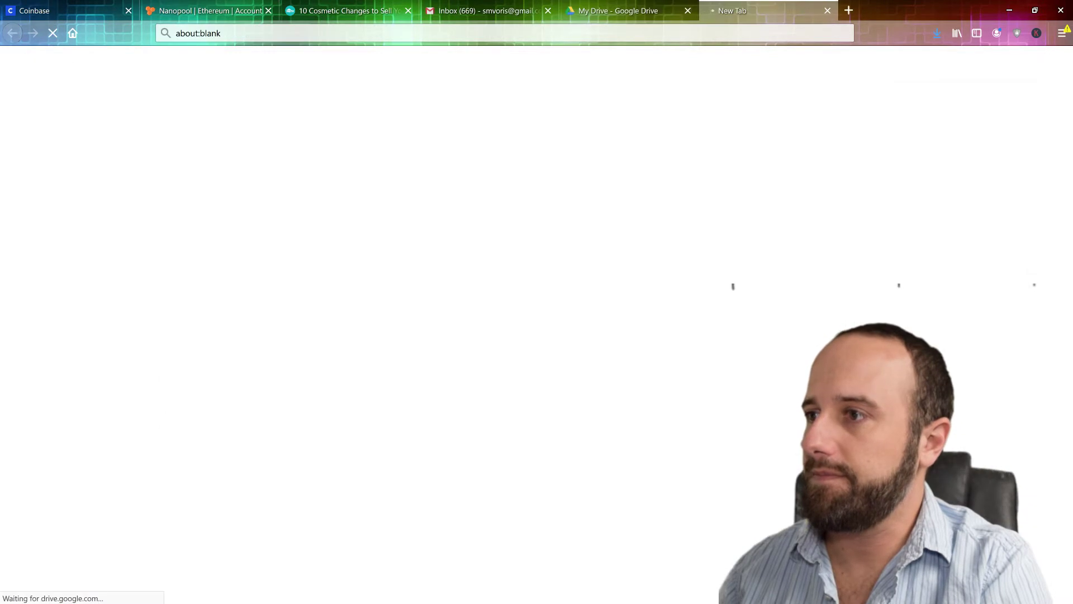
pyautogui.click(688, 11)
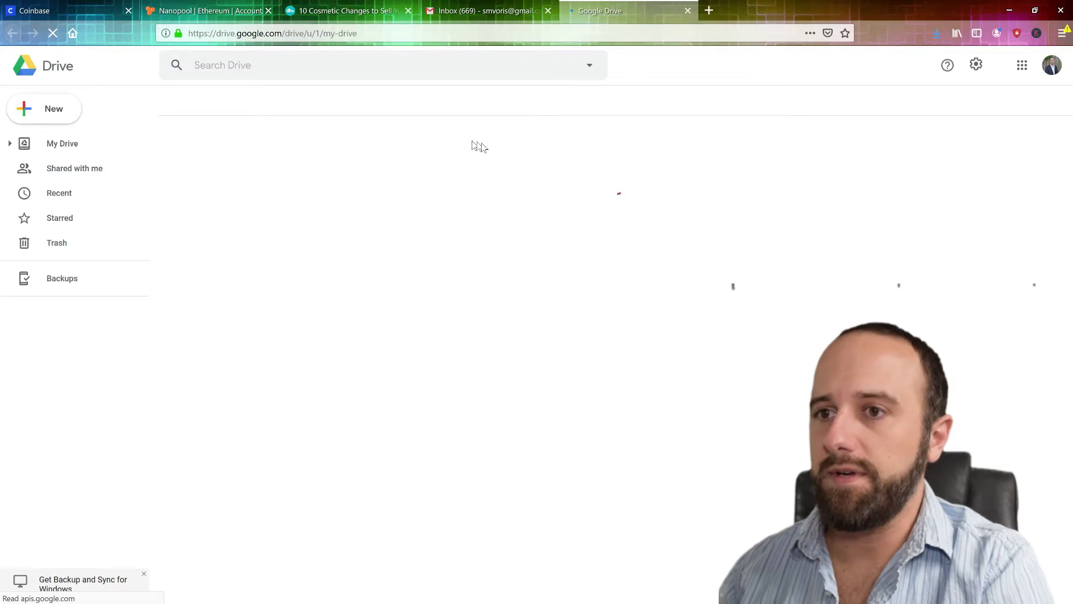
pyautogui.click(47, 110)
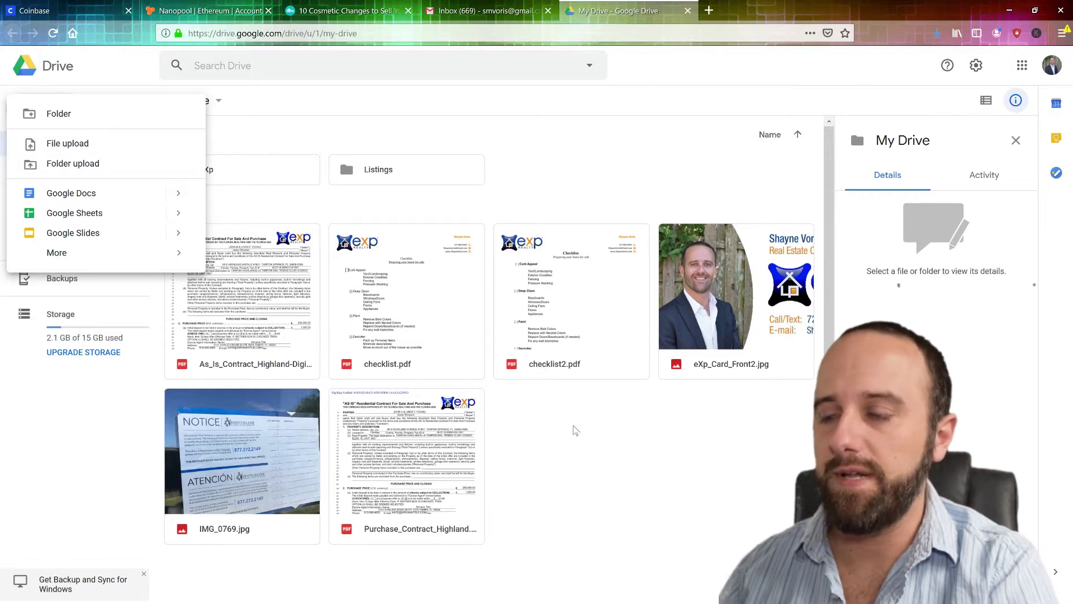
pyautogui.click(584, 413)
# Preview checklist2.pdf and copy its view-only shareable link
pyautogui.doubleClick(563, 334)
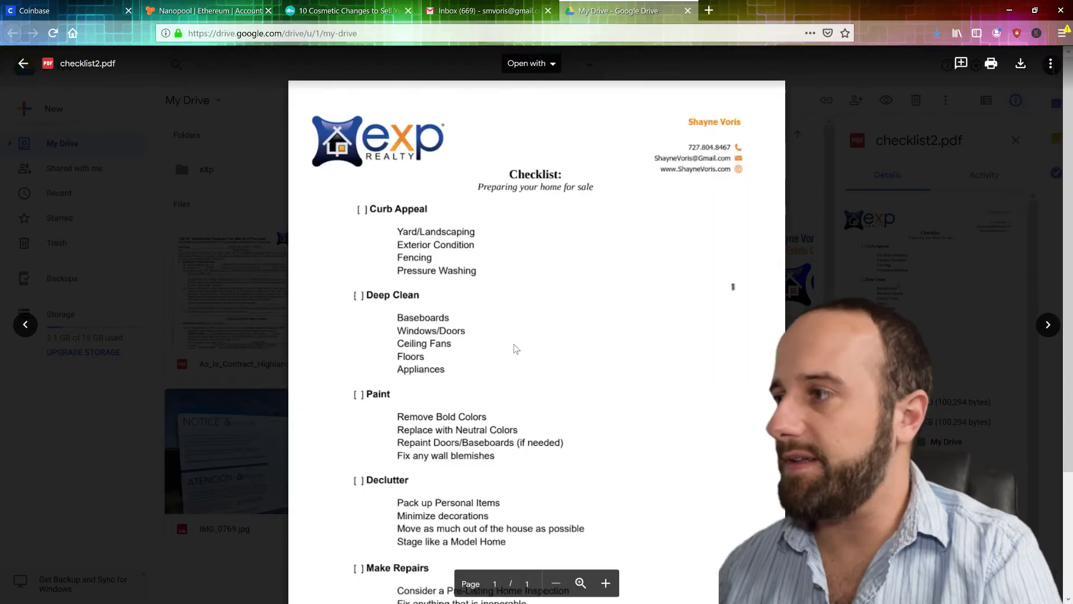
pyautogui.scroll(-2, 517, 348)
pyautogui.scroll(2, 518, 348)
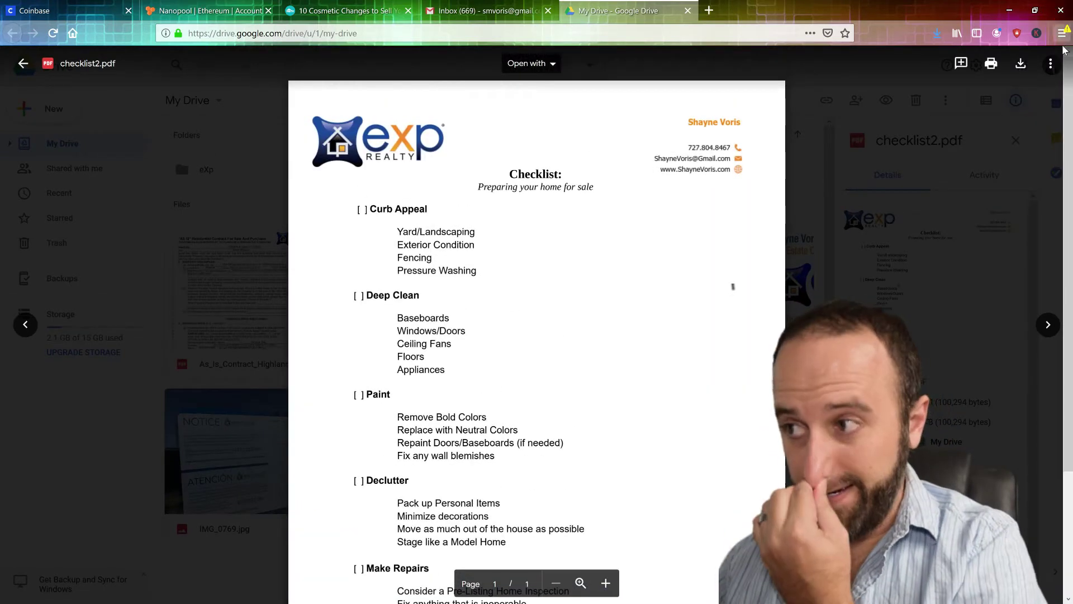
pyautogui.click(1053, 64)
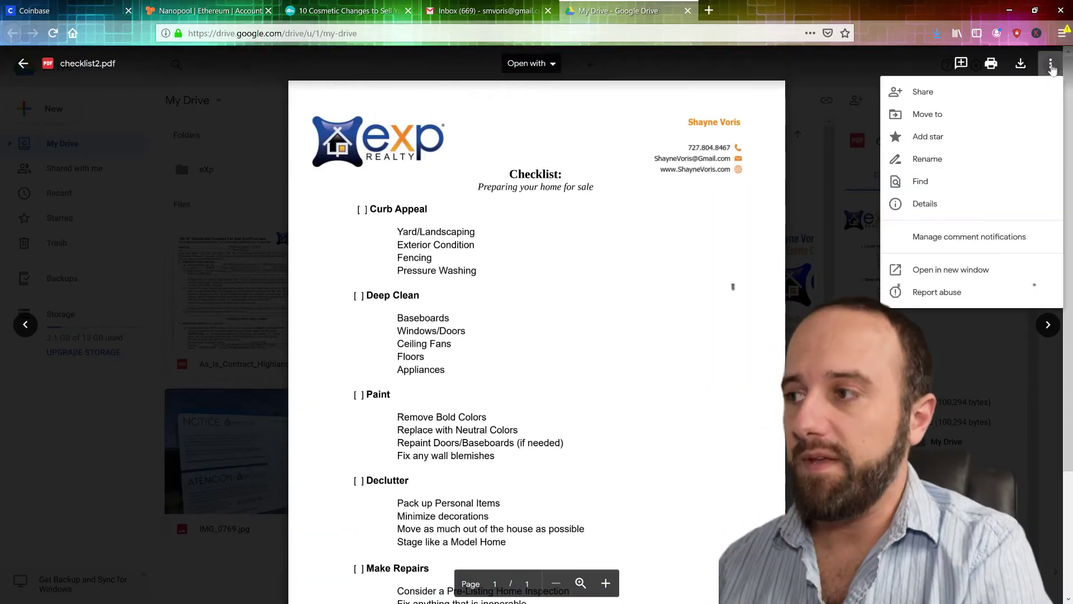
pyautogui.click(989, 95)
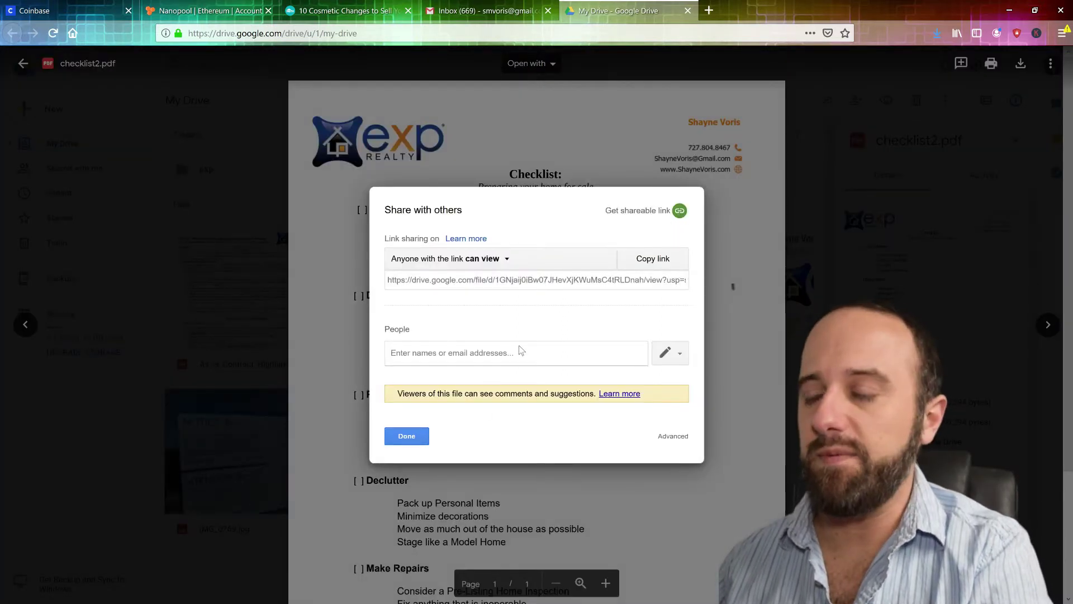
pyautogui.click(680, 211)
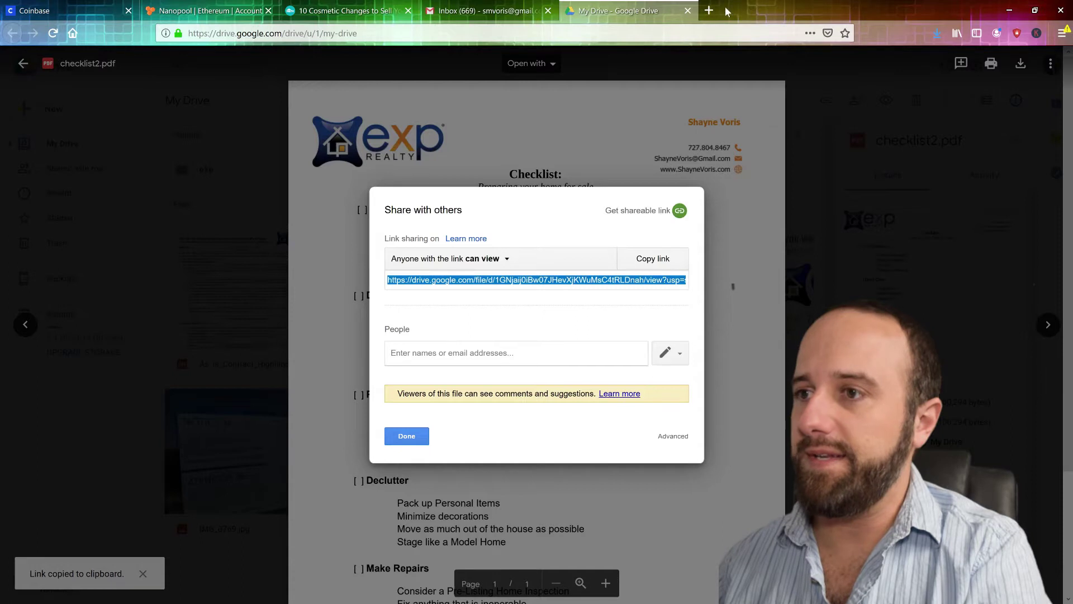
pyautogui.click(709, 10)
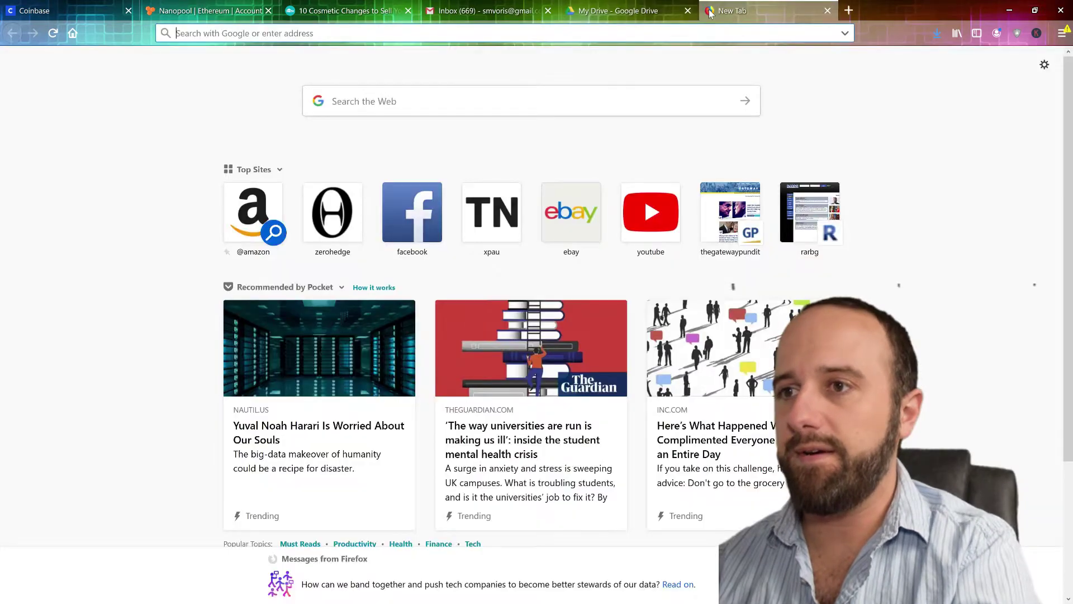
pyautogui.write('bit')
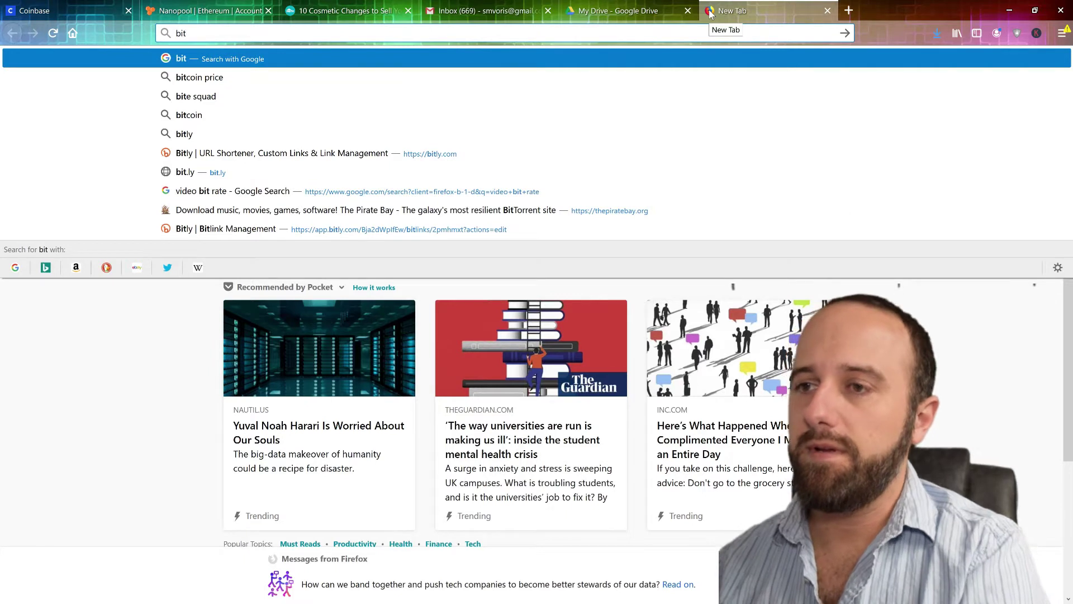
pyautogui.write('.ly')
pyautogui.press('Return')
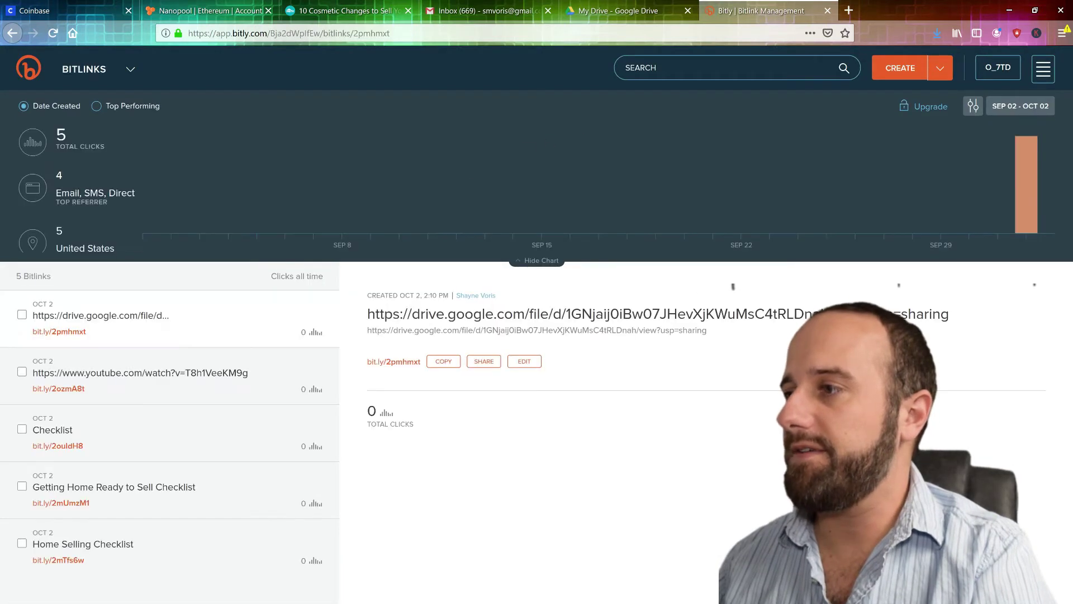
pyautogui.click(898, 66)
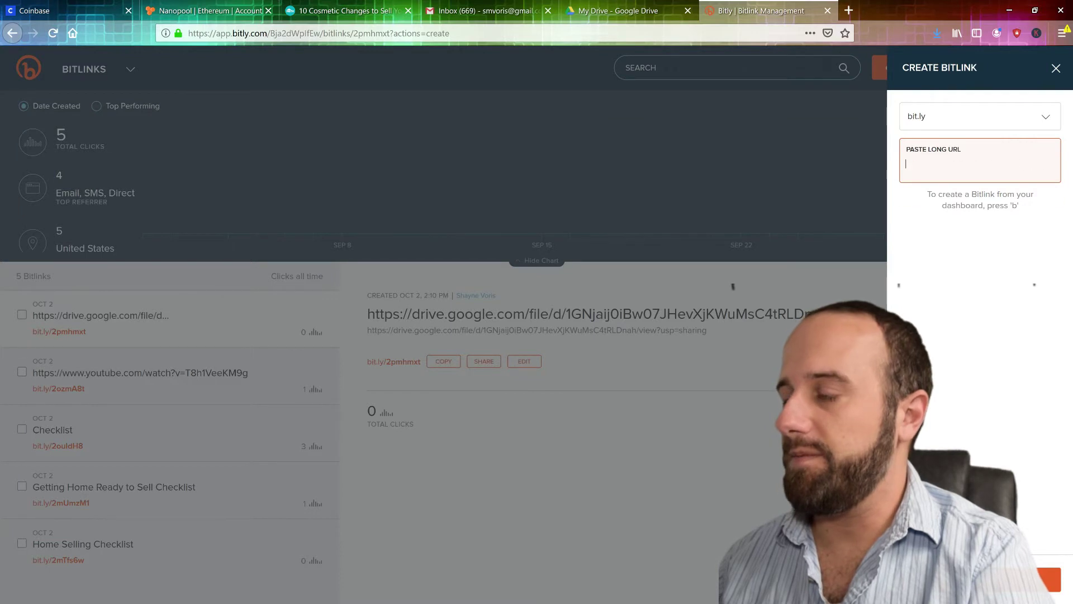
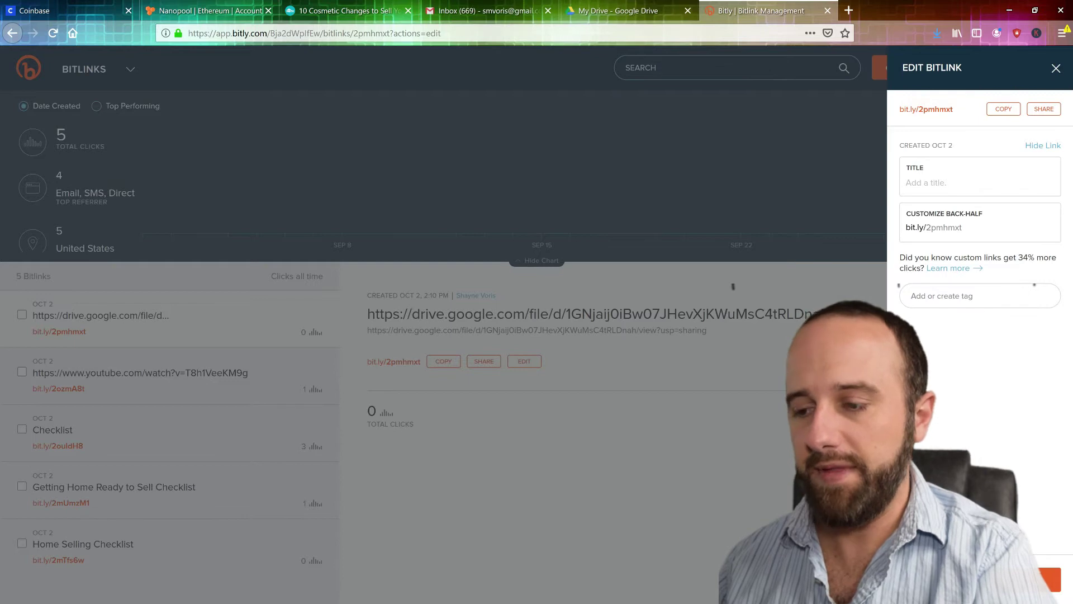
pyautogui.press('super')
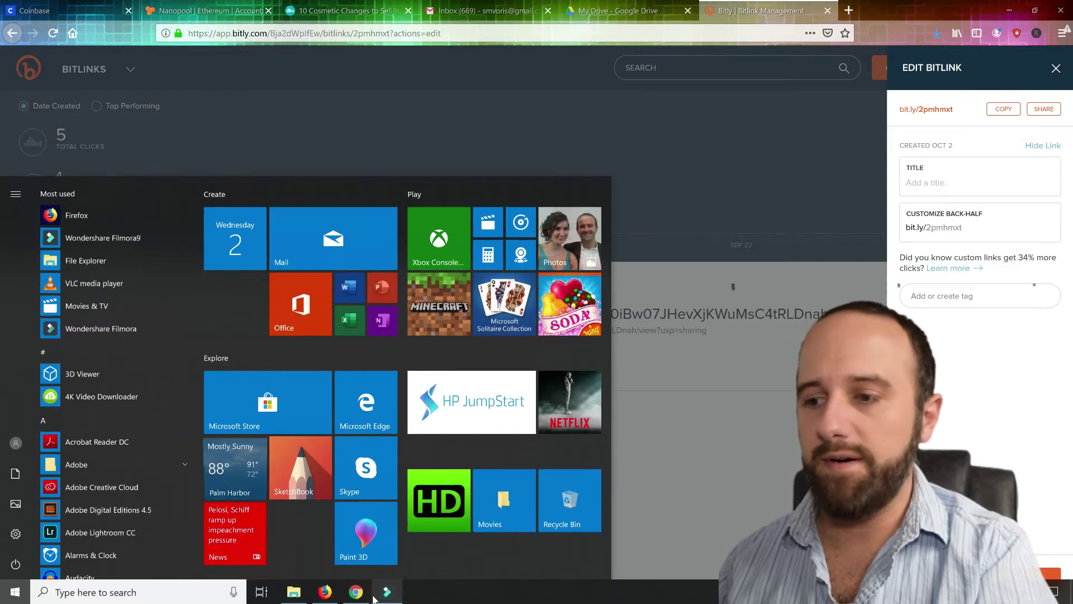
pyautogui.moveTo(360, 597)
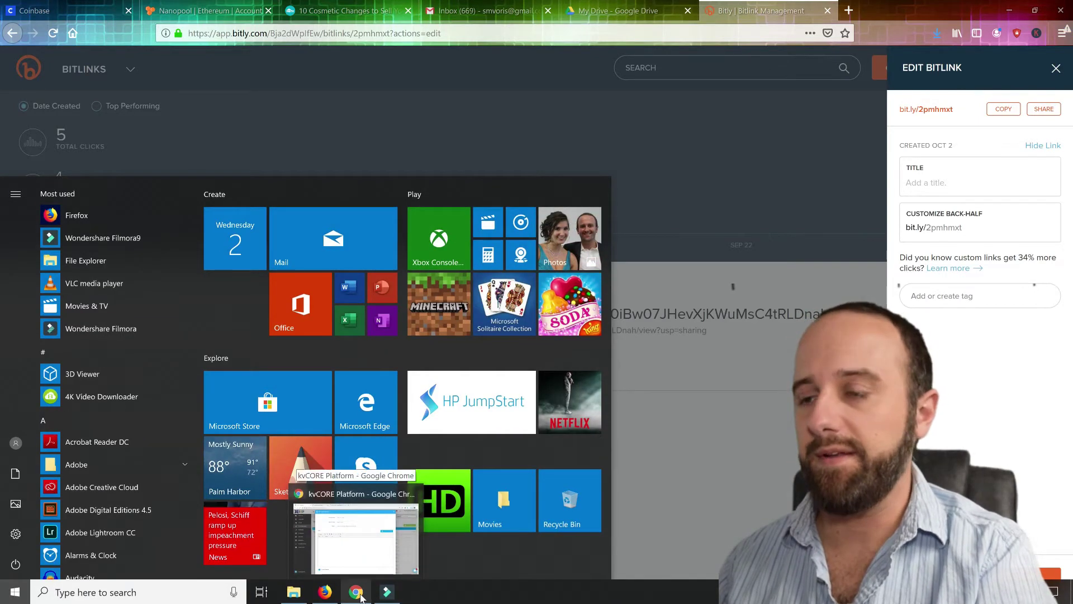
pyautogui.click(361, 597)
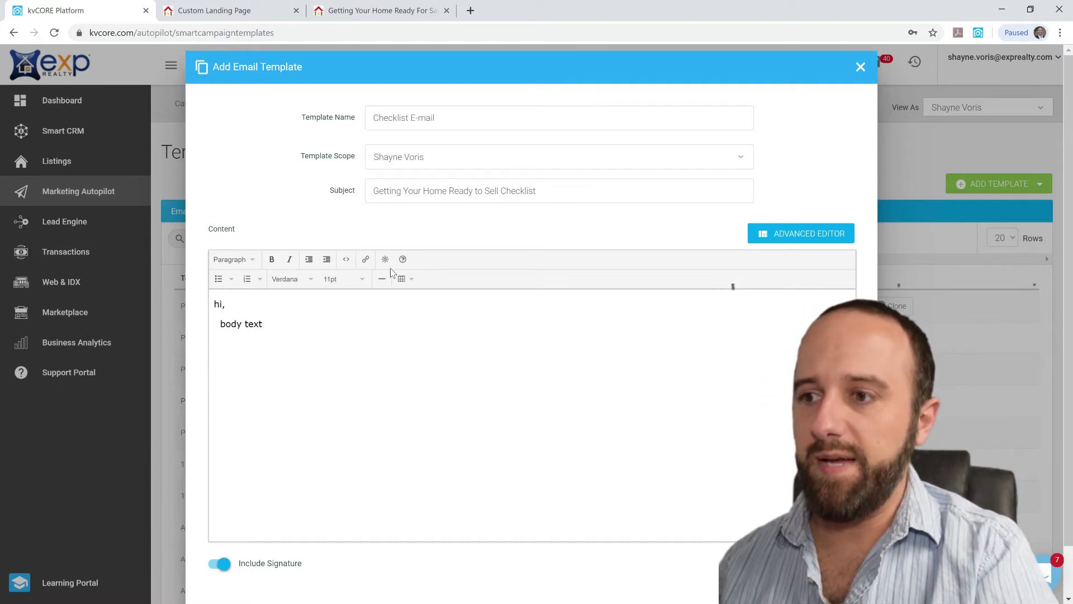
pyautogui.click(367, 260)
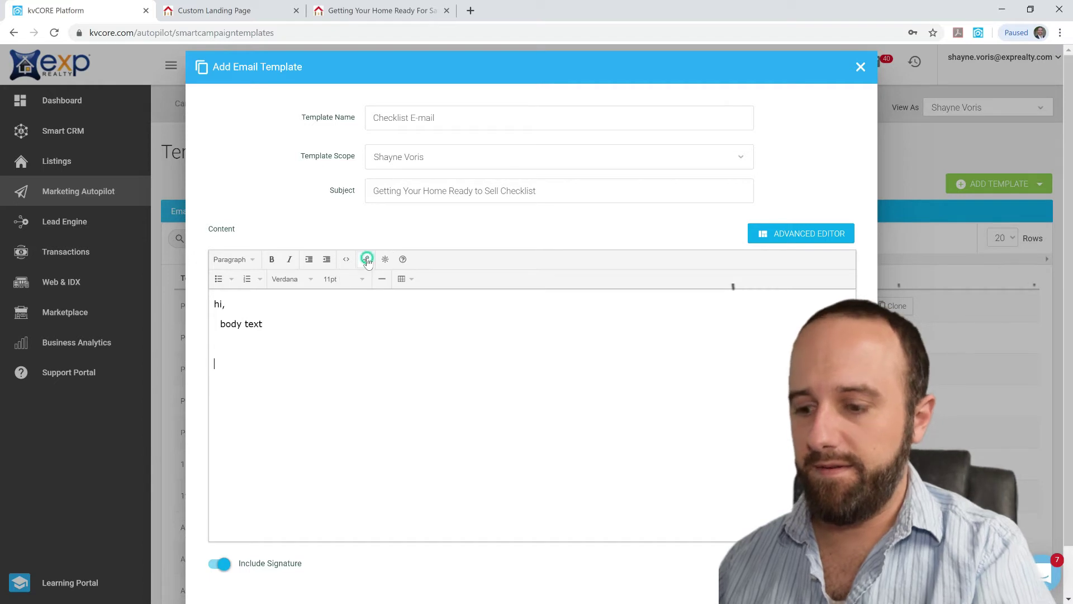
pyautogui.click(495, 284)
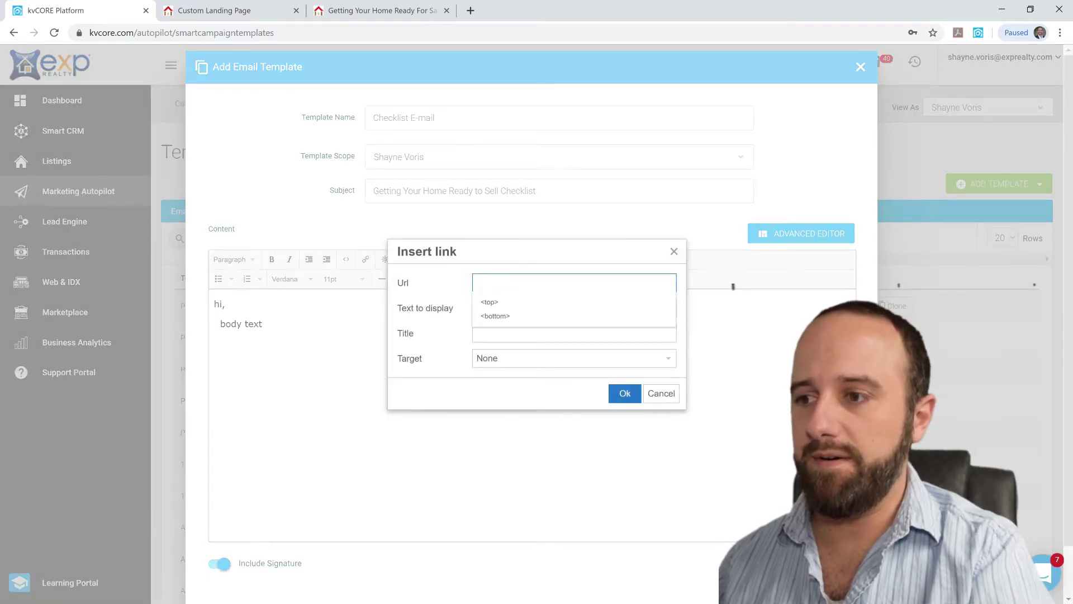
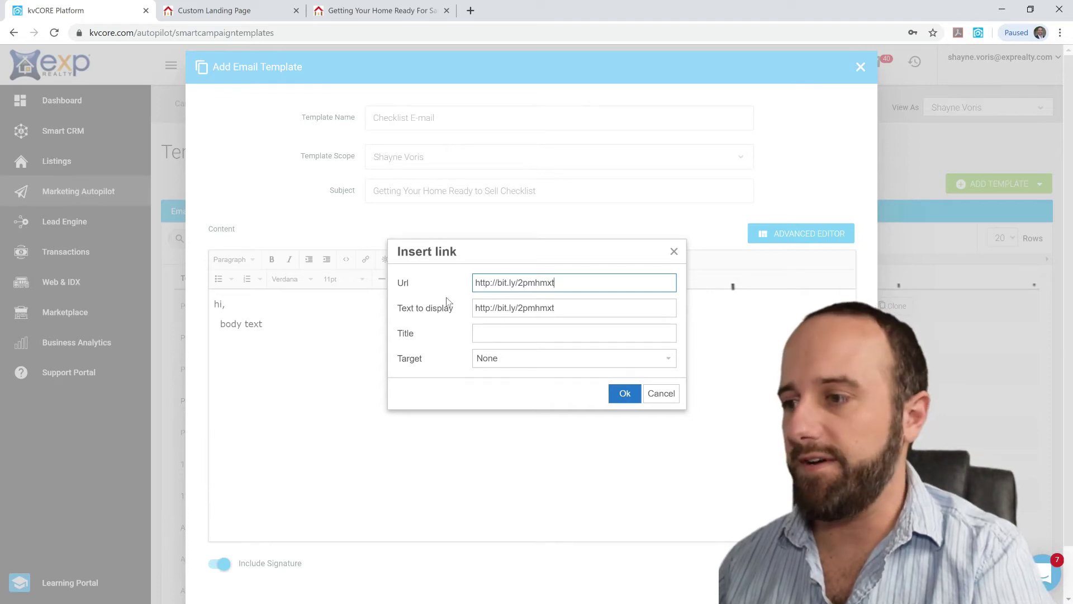
pyautogui.click(625, 394)
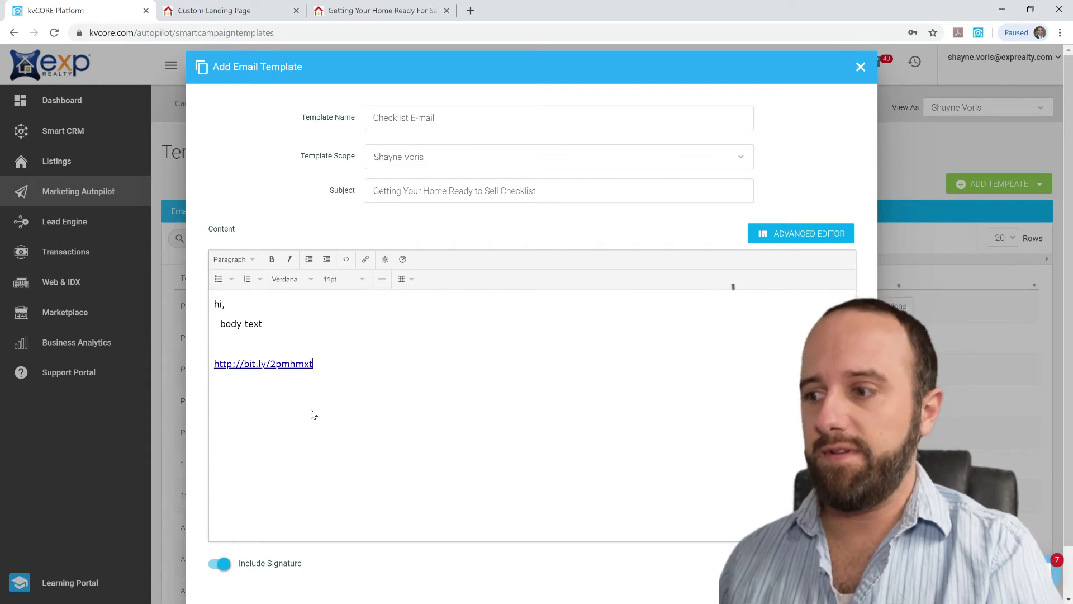
pyautogui.scroll(-1, 312, 414)
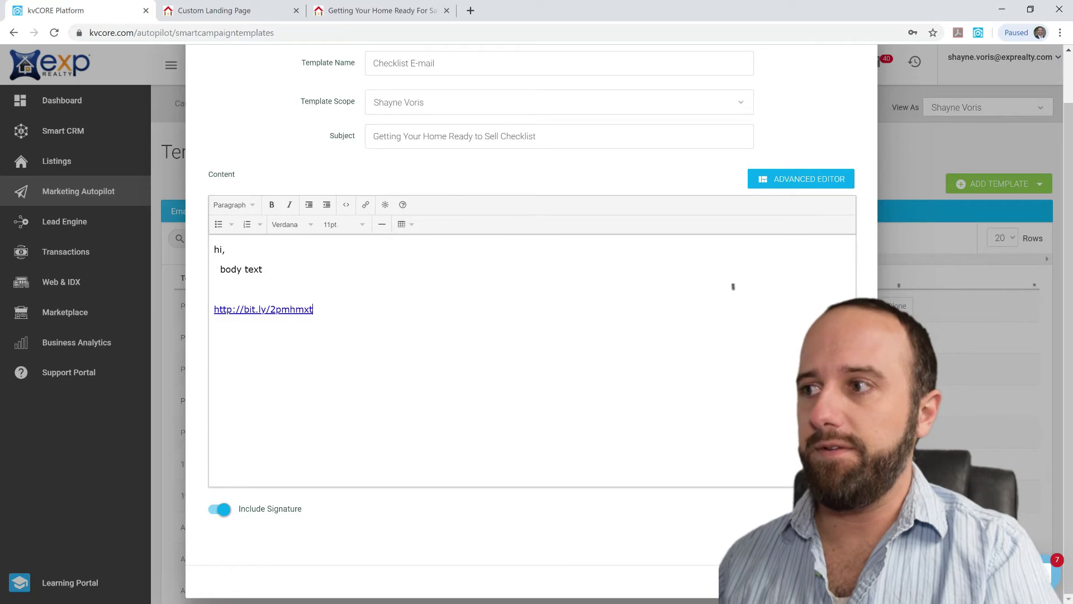
pyautogui.scroll(1, 733, 286)
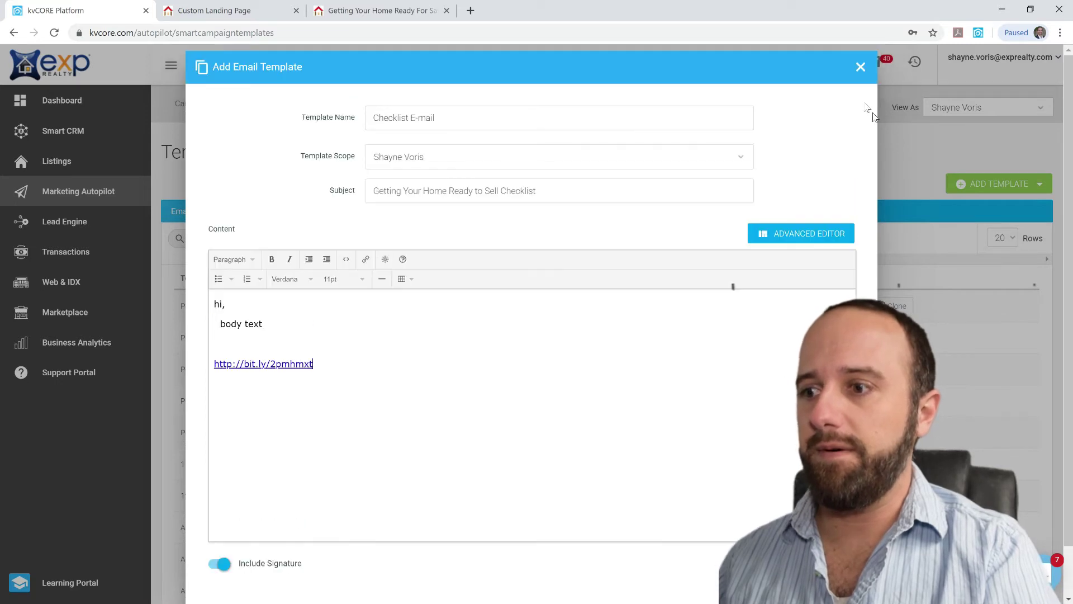
# Discard the draft template, search templates for 'checklist', then review and close E-mail Checklist
pyautogui.click(864, 69)
pyautogui.click(515, 412)
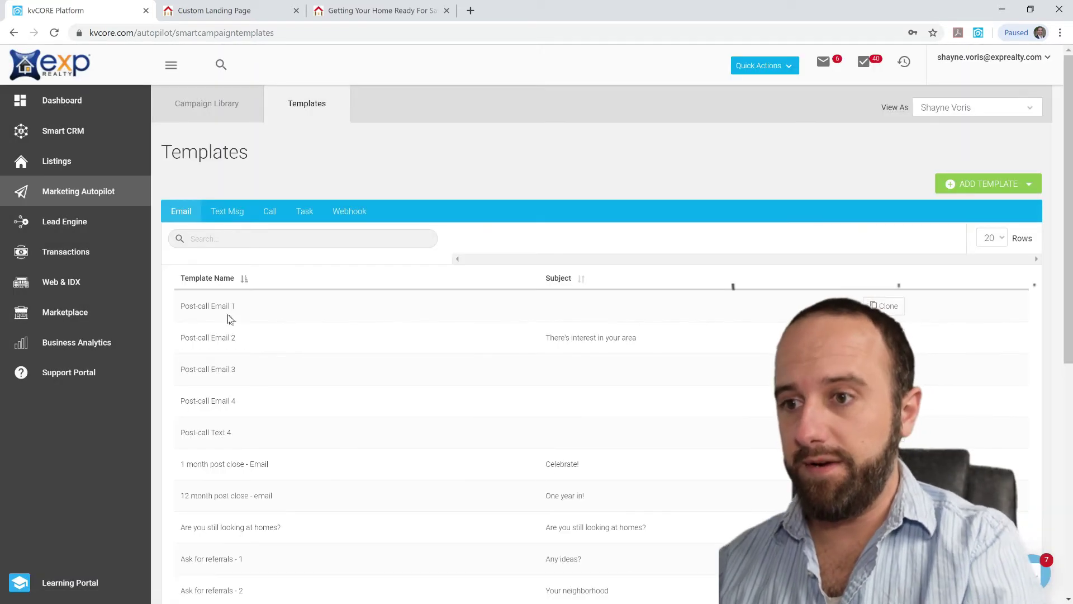
pyautogui.click(235, 238)
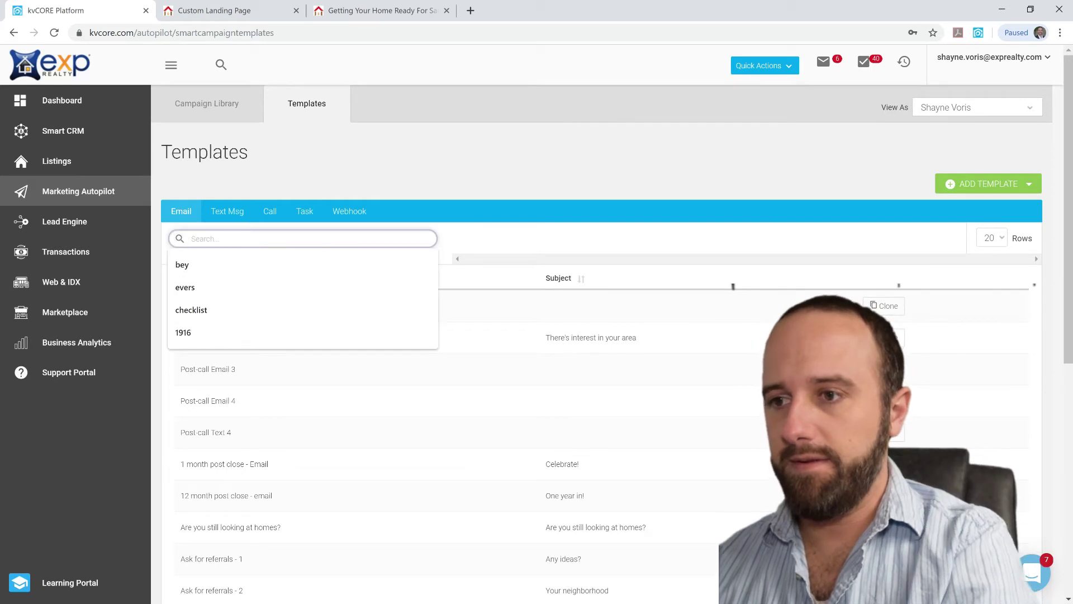
pyautogui.write('checklist')
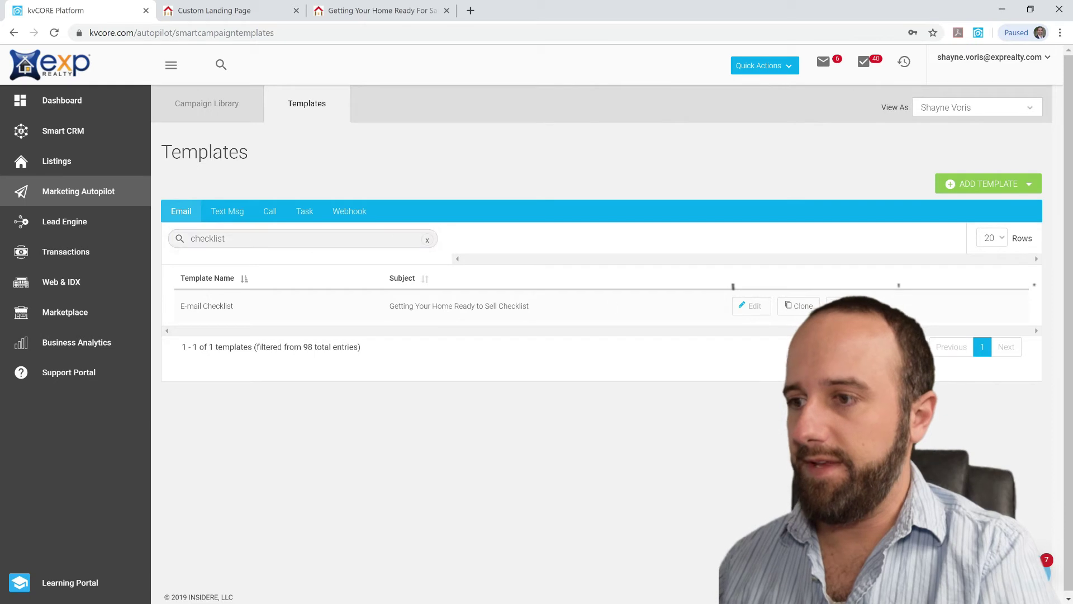
pyautogui.click(752, 306)
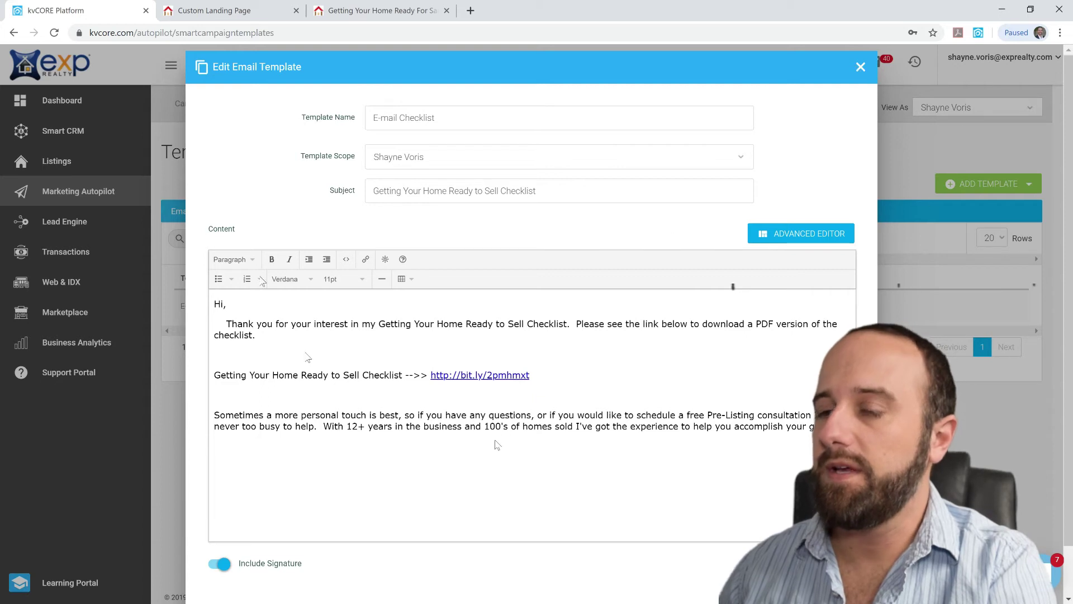
pyautogui.press('Escape')
pyautogui.click(506, 410)
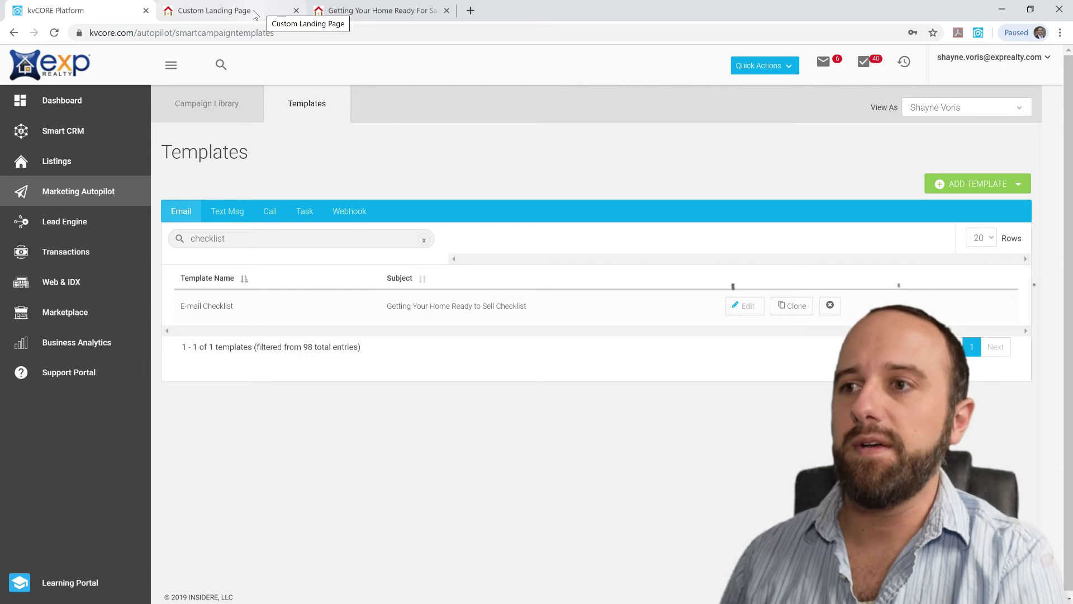
# Review the published 'Getting Your Home Ready For Sale' page's video and lead form, comparing it against the landing page editor
pyautogui.click(255, 15)
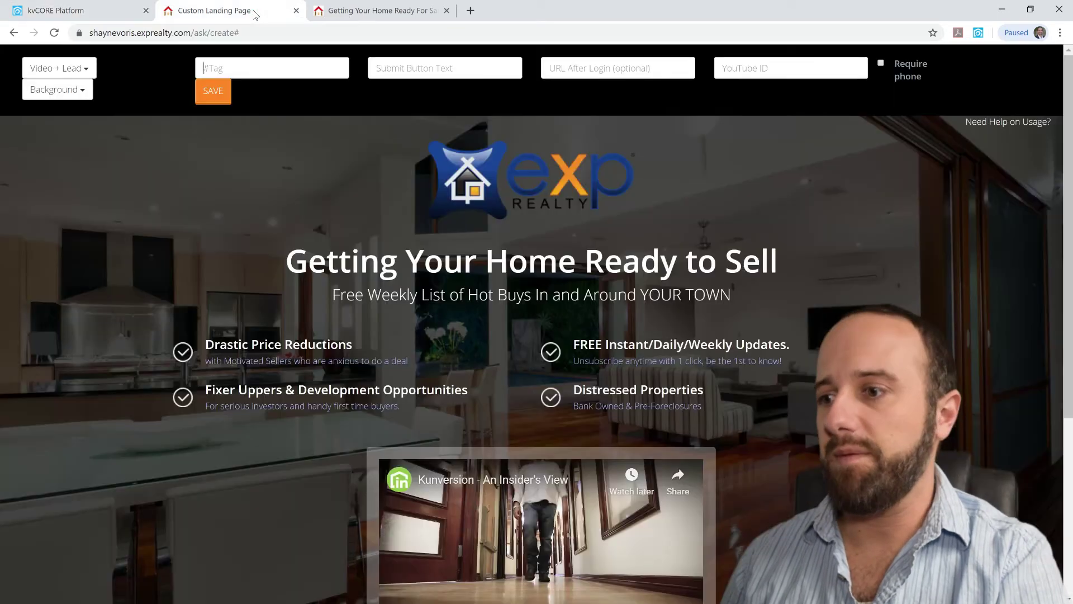
pyautogui.click(351, 6)
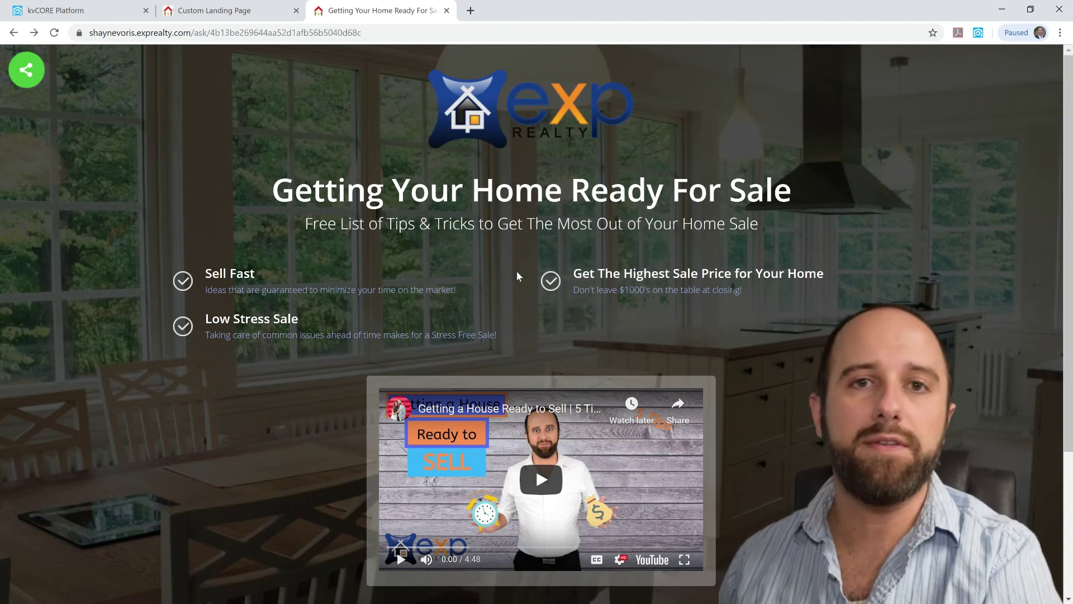
pyautogui.scroll(-4, 517, 271)
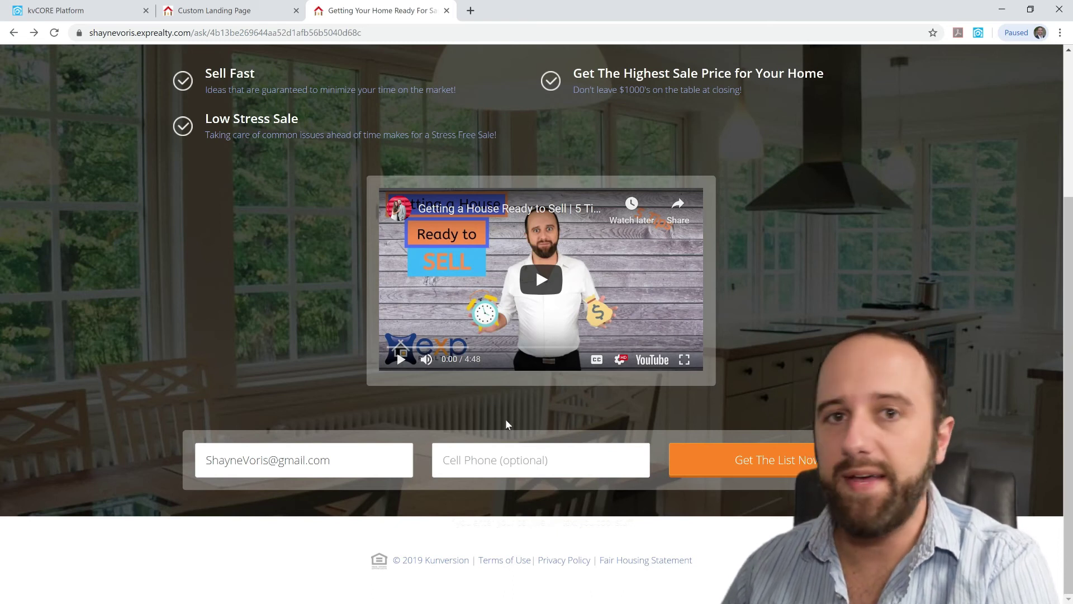
pyautogui.scroll(4, 505, 418)
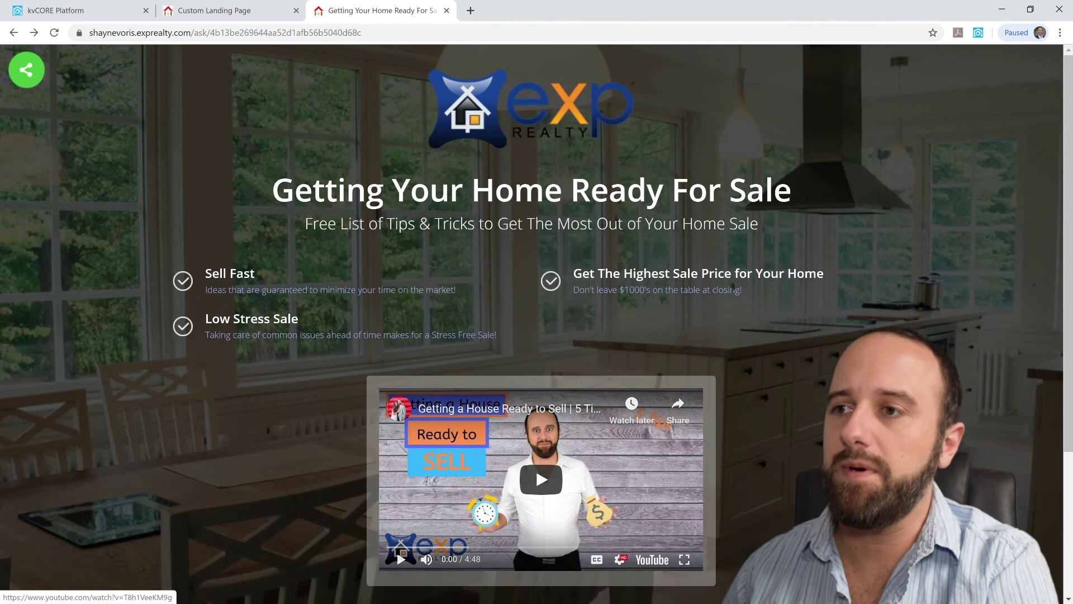
pyautogui.click(224, 10)
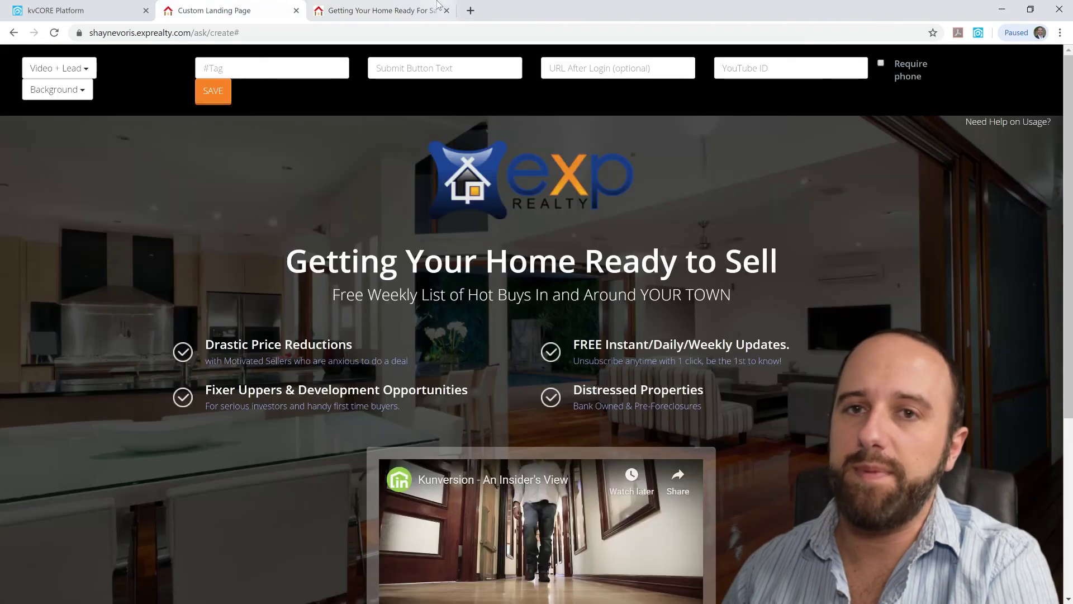
pyautogui.click(411, 13)
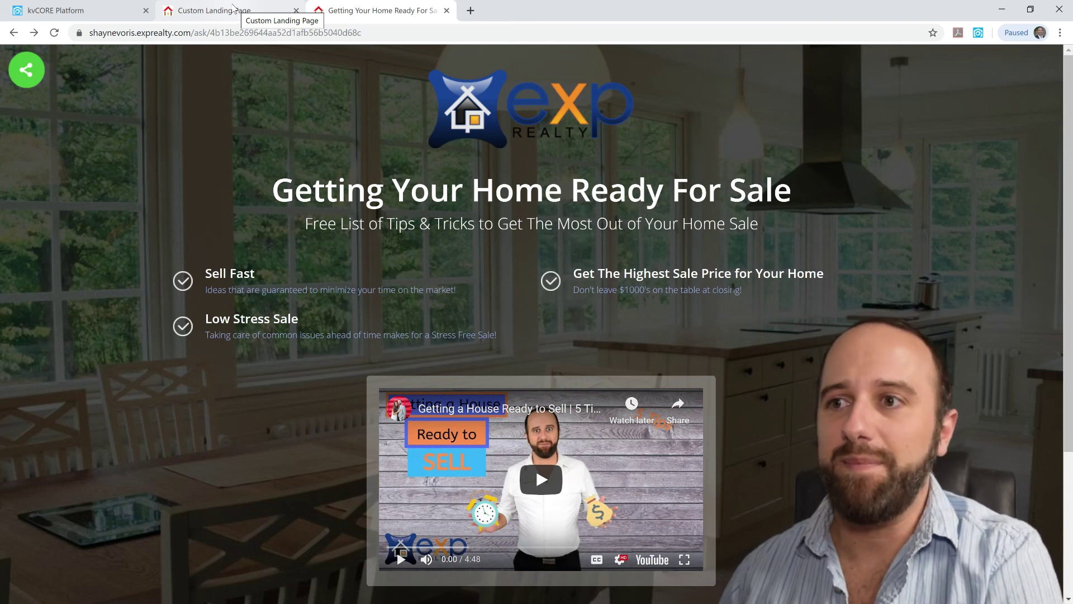
pyautogui.click(233, 9)
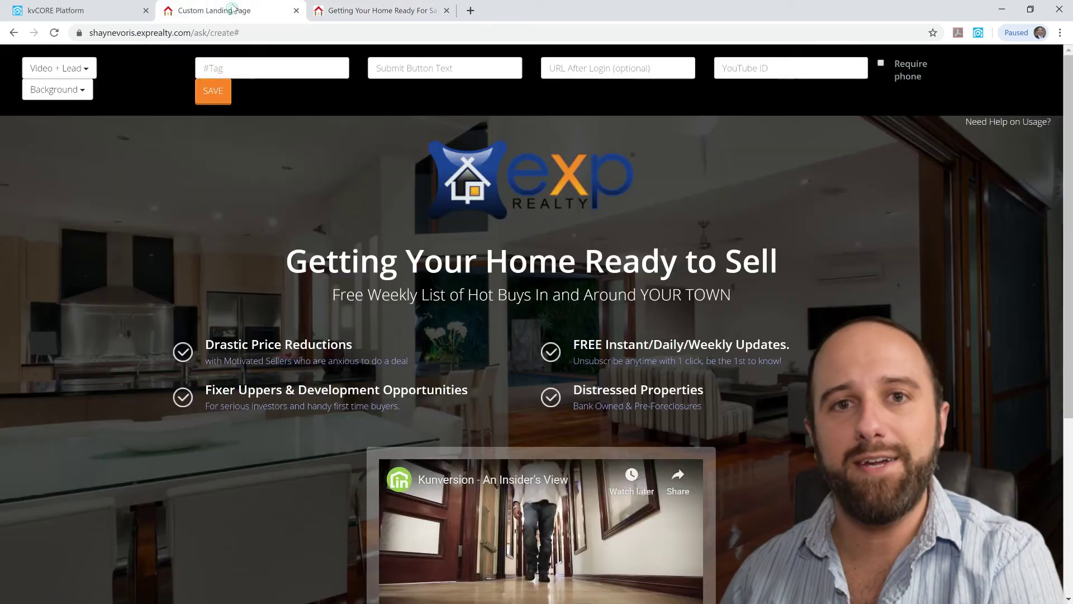
pyautogui.click(380, 8)
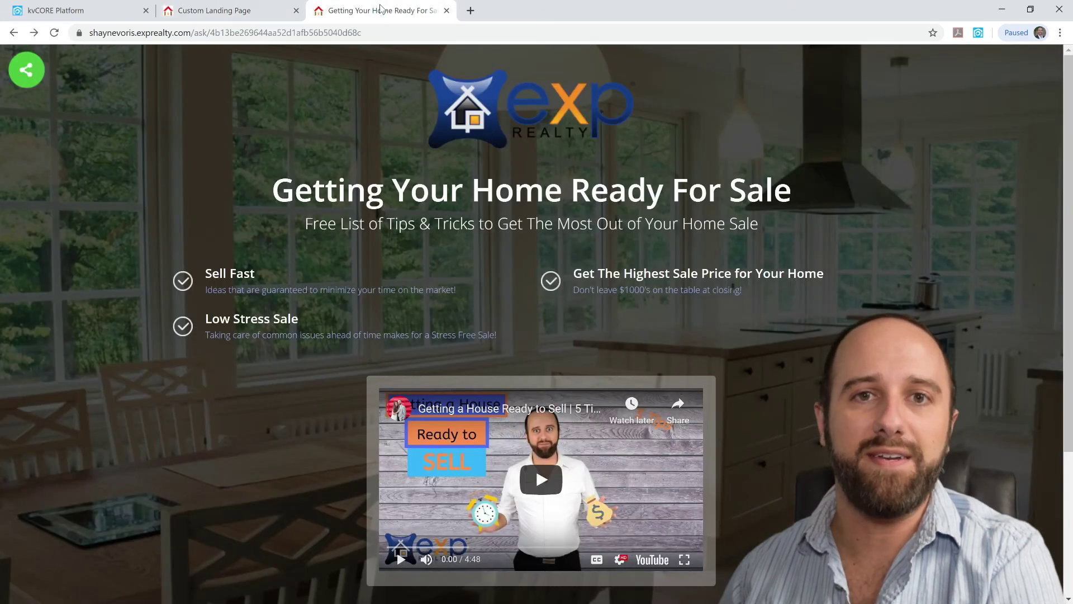